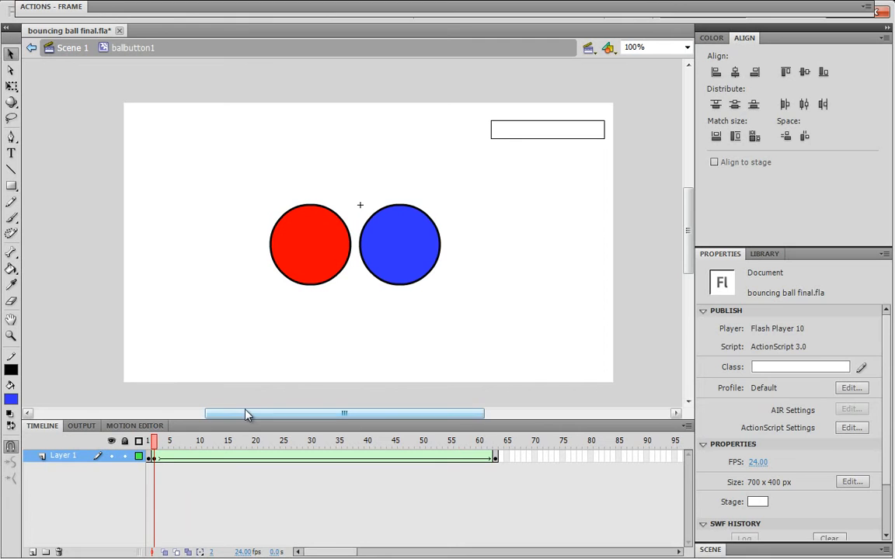
Remove the shape tween that starts at frame 2 of Layer 1 and scrub through to frame 63
click(394, 225)
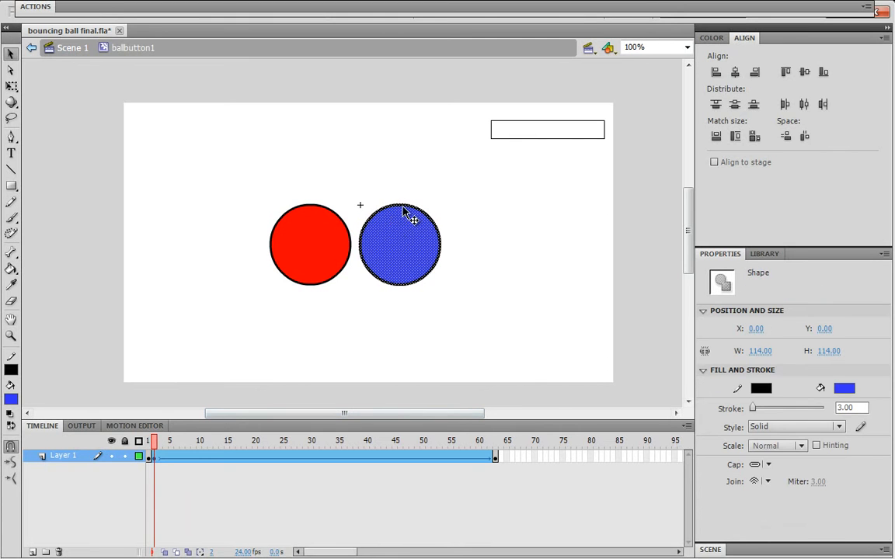
click(158, 467)
click(151, 457)
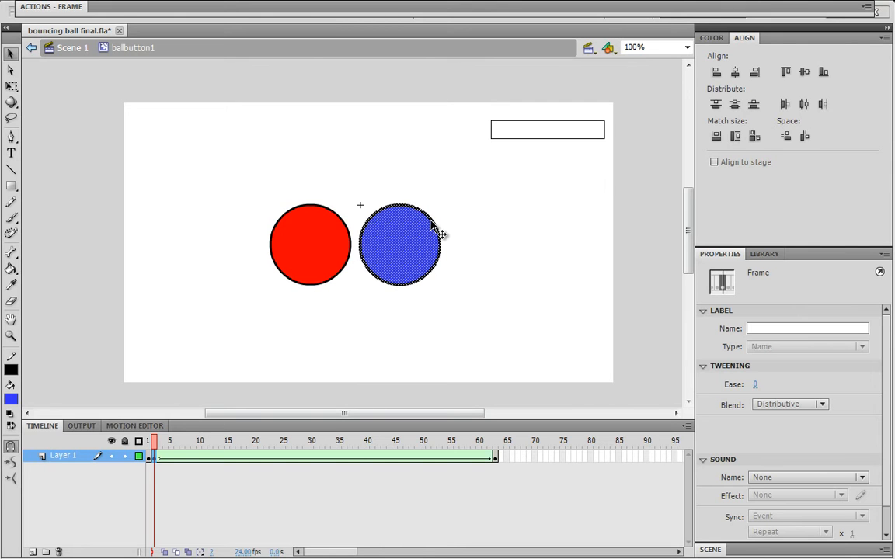
click(448, 329)
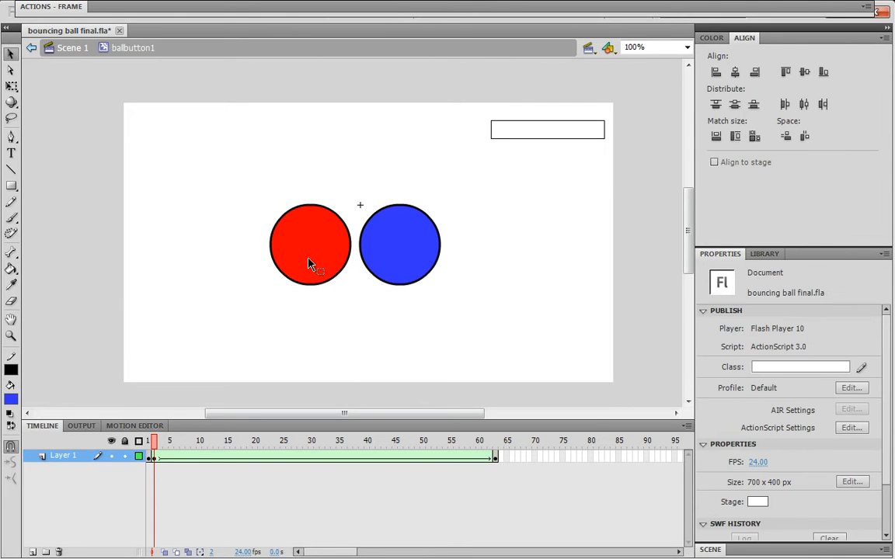
click(157, 461)
right_click(157, 460)
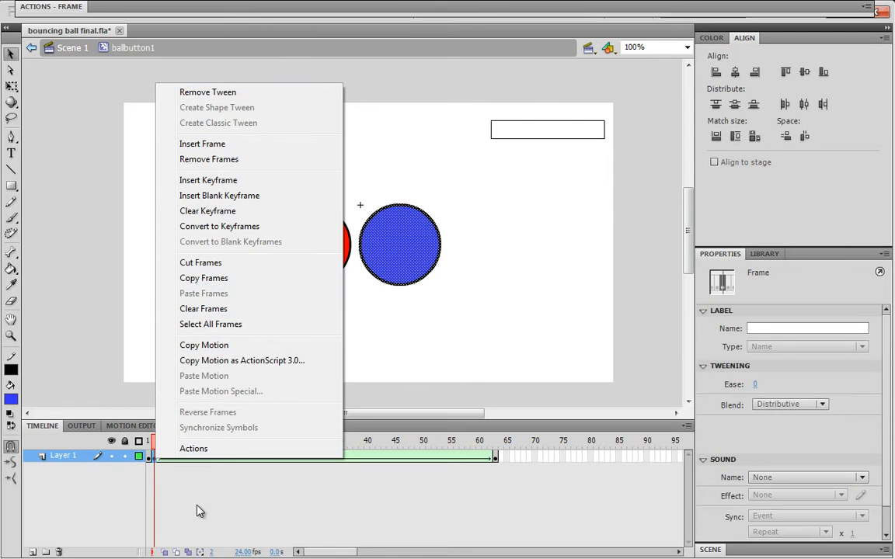
click(221, 92)
drag(167, 449, 494, 472)
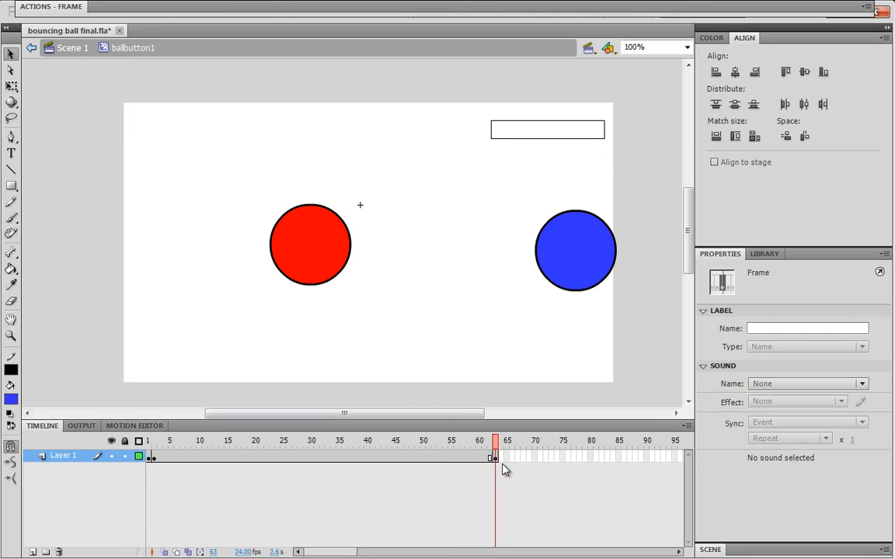
click(498, 469)
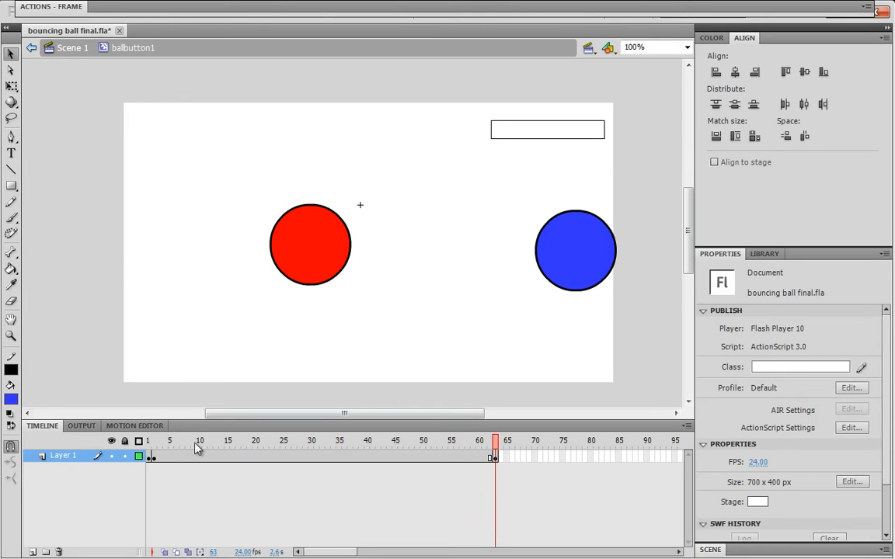
Convert the blue ball shape on frame 2 to a movie clip symbol named ballAnim
click(151, 459)
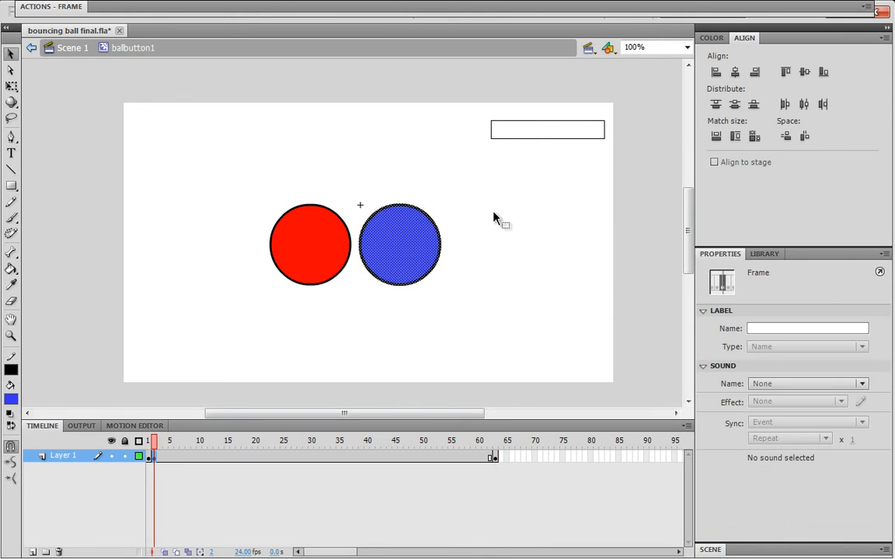
click(486, 184)
drag(487, 185, 342, 361)
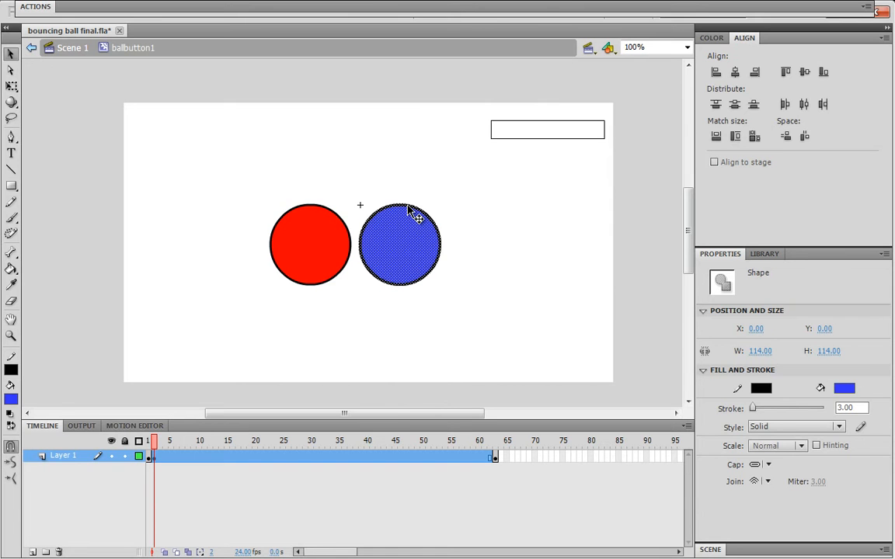
click(264, 138)
drag(263, 138, 497, 363)
drag(380, 14, 383, 72)
click(158, 12)
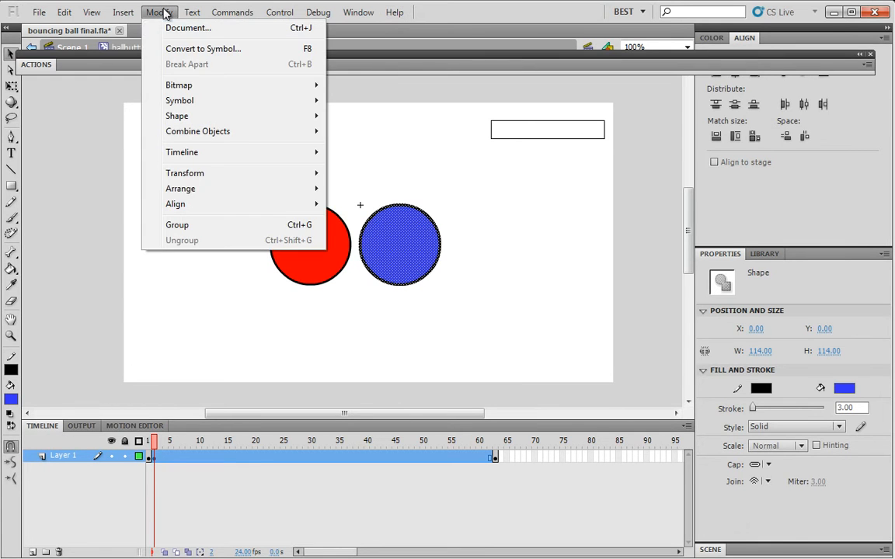
click(203, 49)
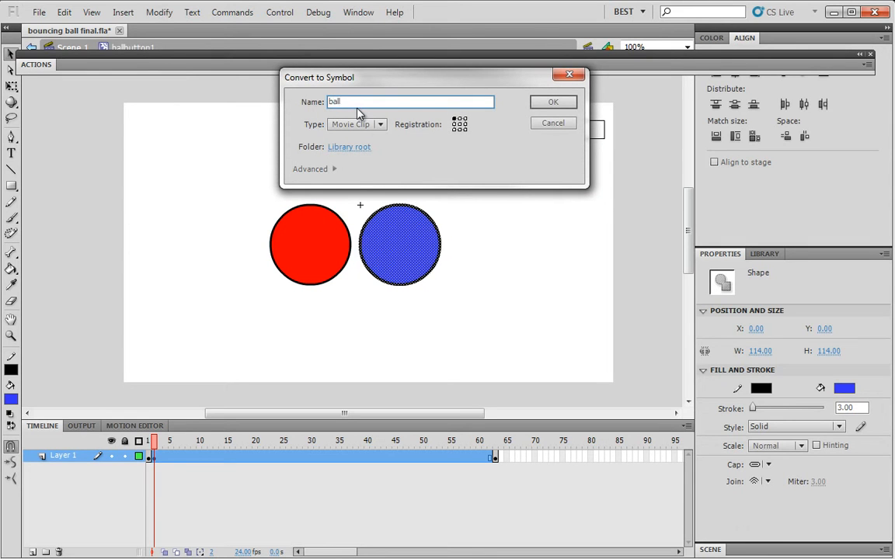
click(552, 102)
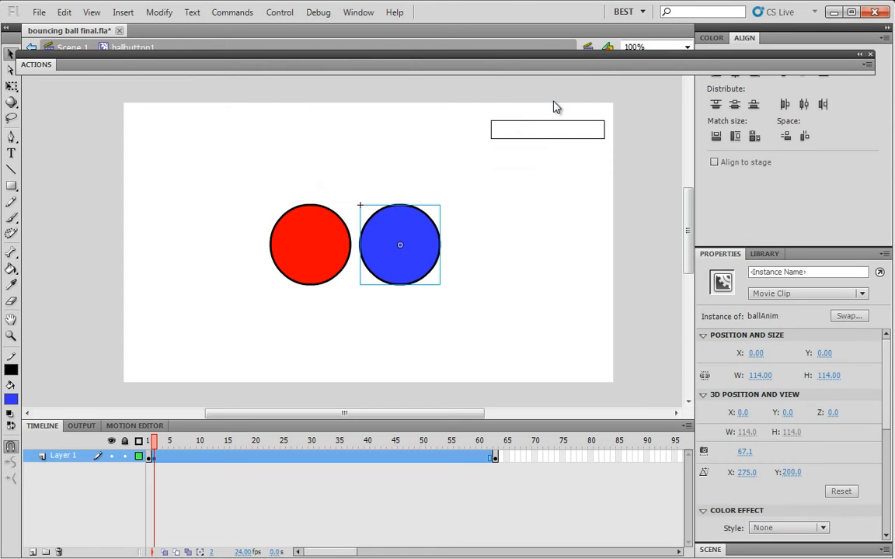
Compare the blue ball on frames 63 and 2, look inside the ballAnim symbol, and return to the parent button clip
click(494, 457)
click(466, 289)
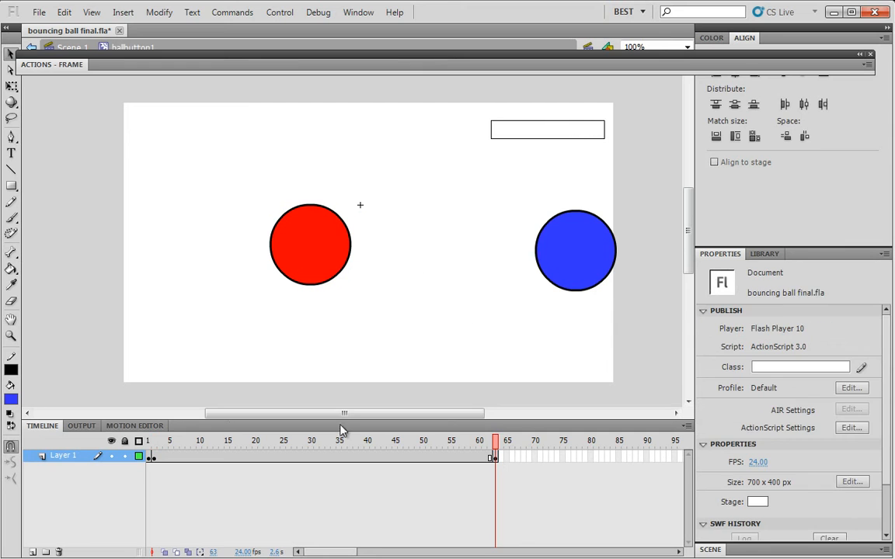
click(153, 457)
click(453, 214)
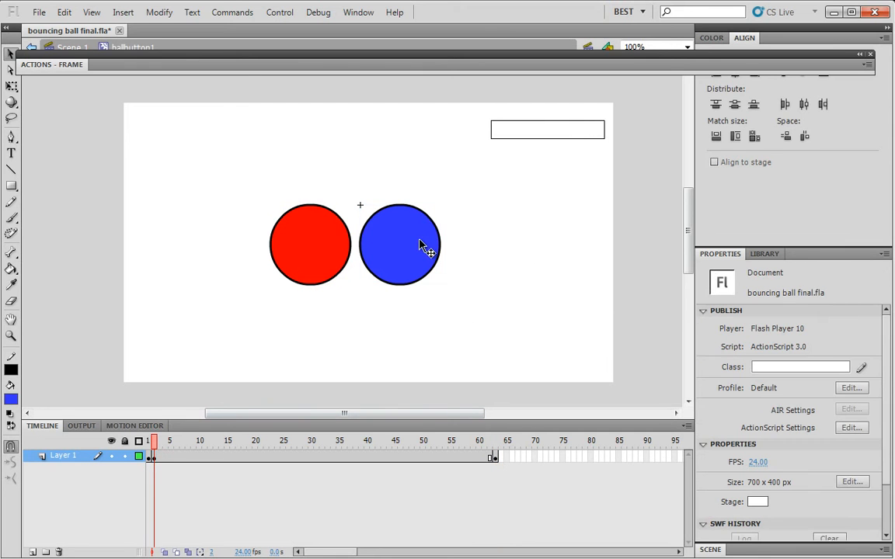
drag(213, 70, 219, 104)
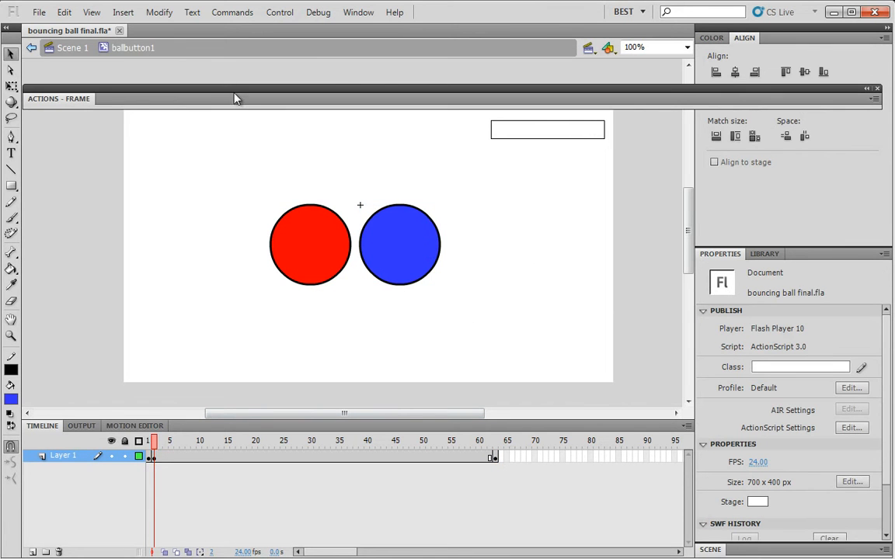
click(397, 249)
double_click(397, 248)
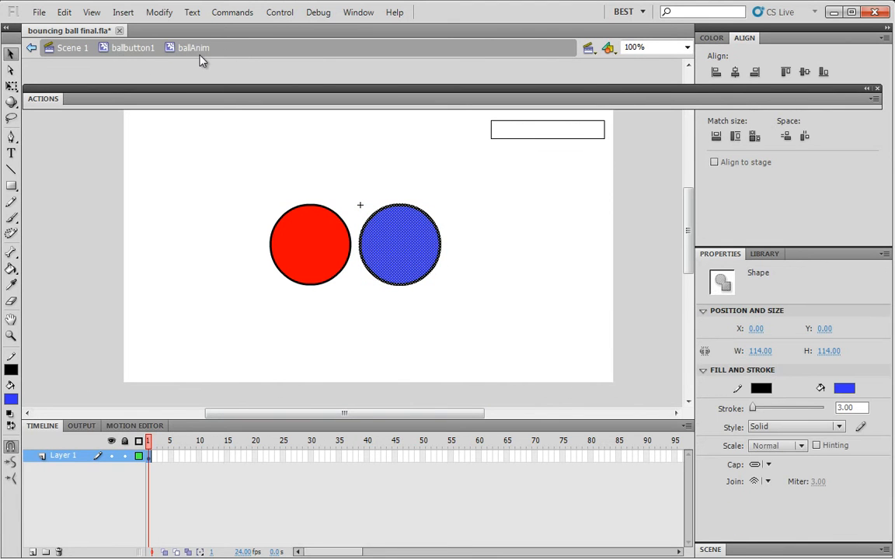
click(134, 48)
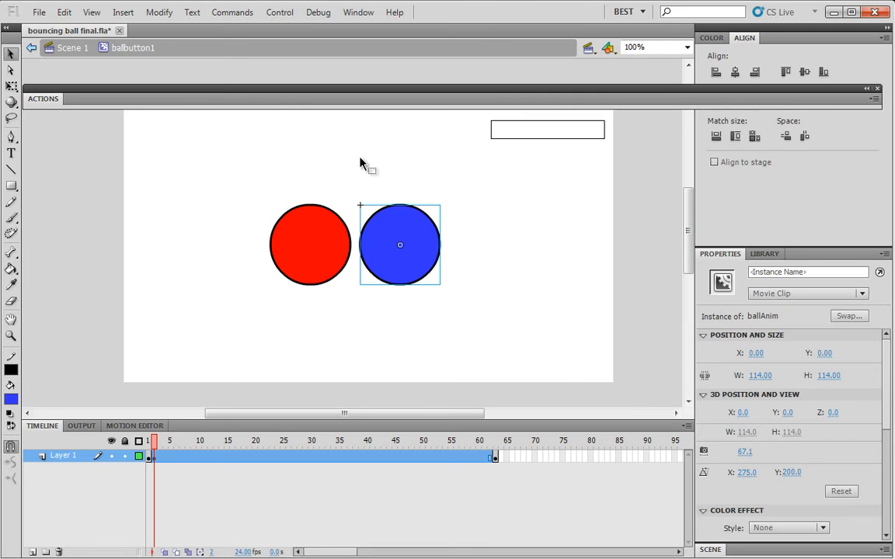
Delete the raw blue ball shape from the keyframe at frame 63
click(447, 260)
click(409, 242)
click(497, 457)
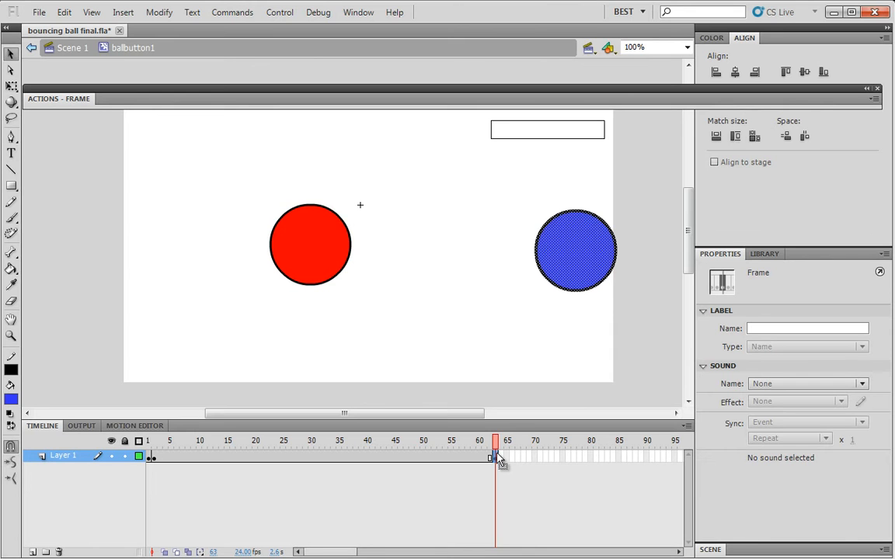
key(Delete)
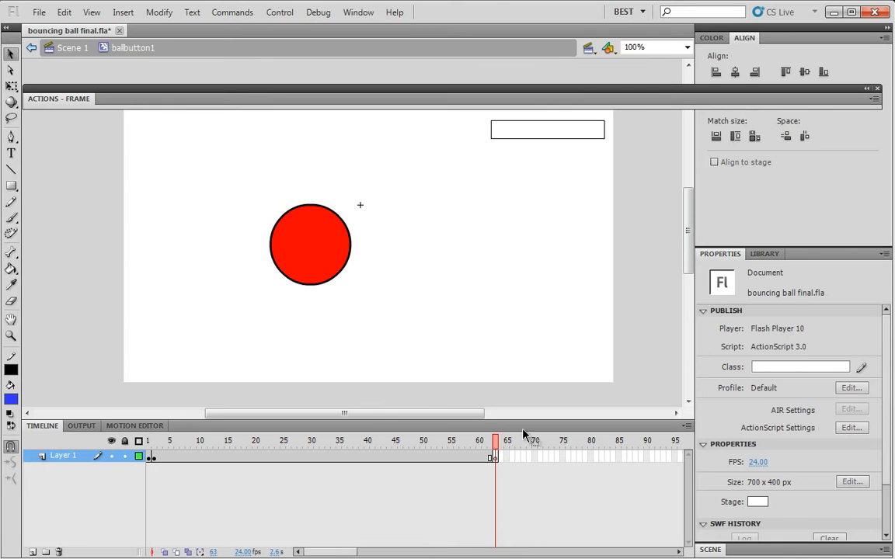
drag(368, 152, 619, 380)
click(500, 458)
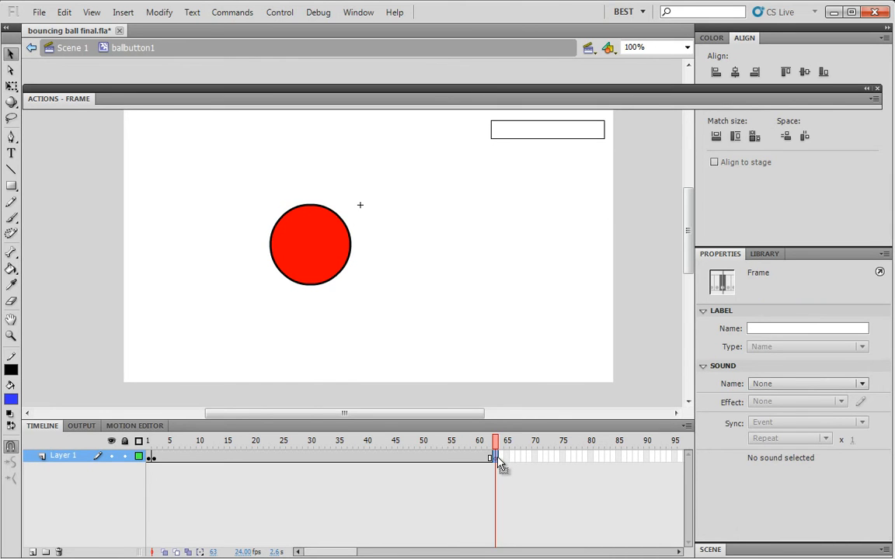
drag(566, 179, 117, 370)
click(330, 169)
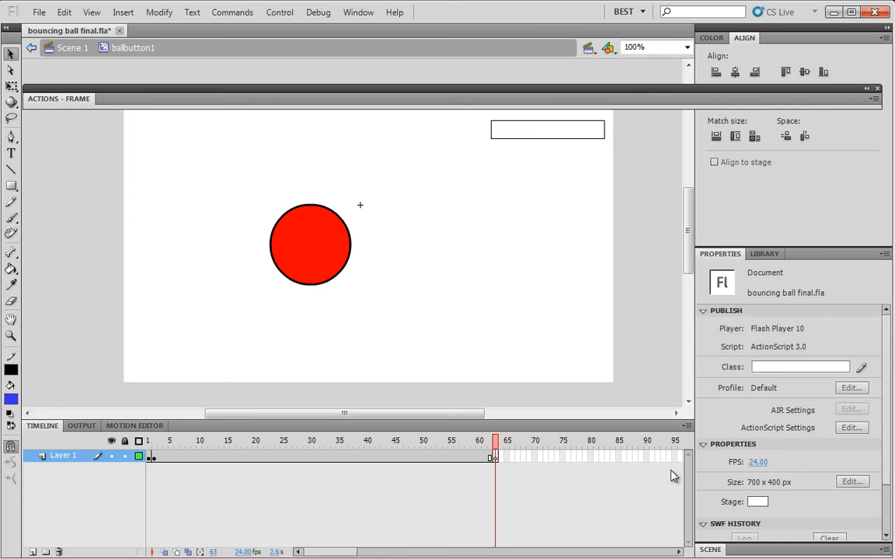
Copy the ballAnim instance from frame 2 and paste it in place on frame 63
click(154, 457)
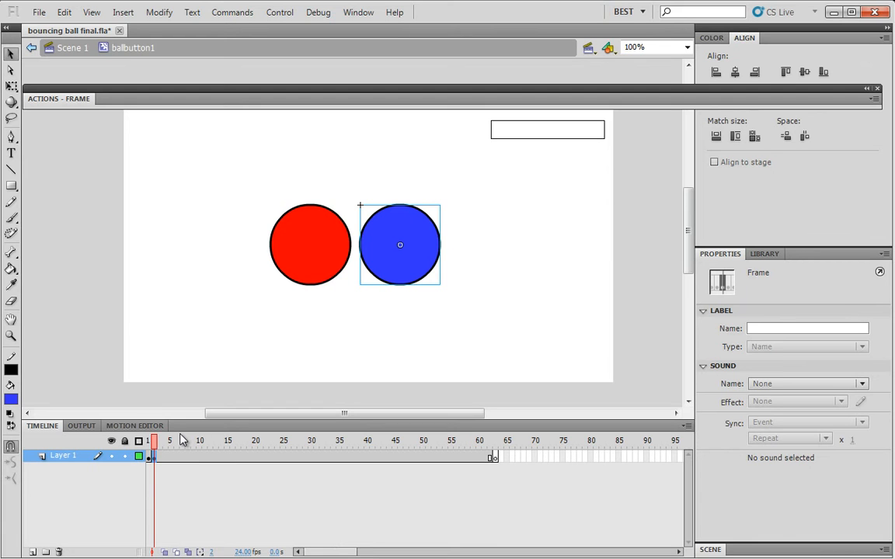
drag(155, 440, 559, 471)
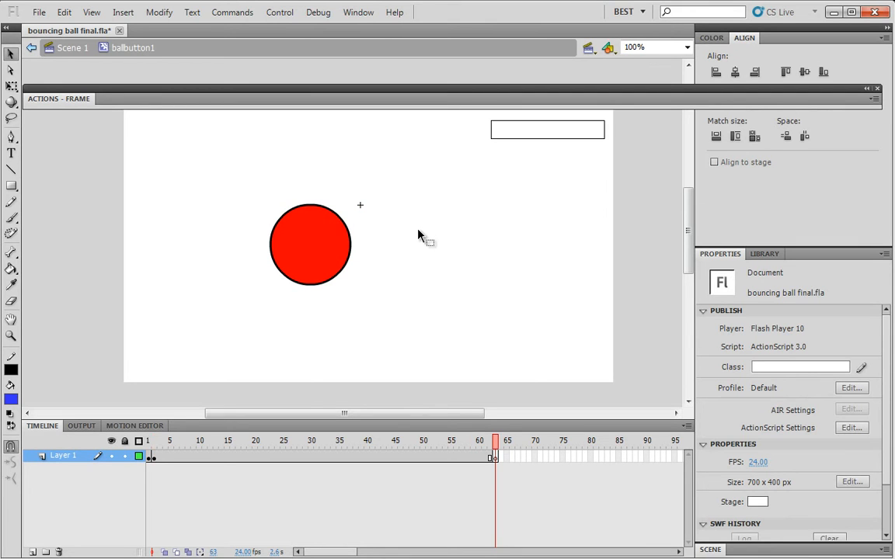
key(ctrl+v)
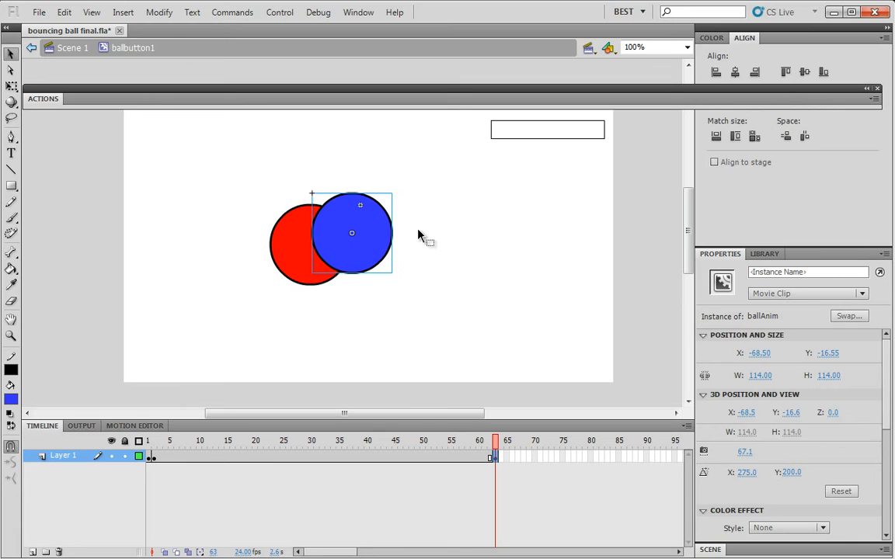
key(Delete)
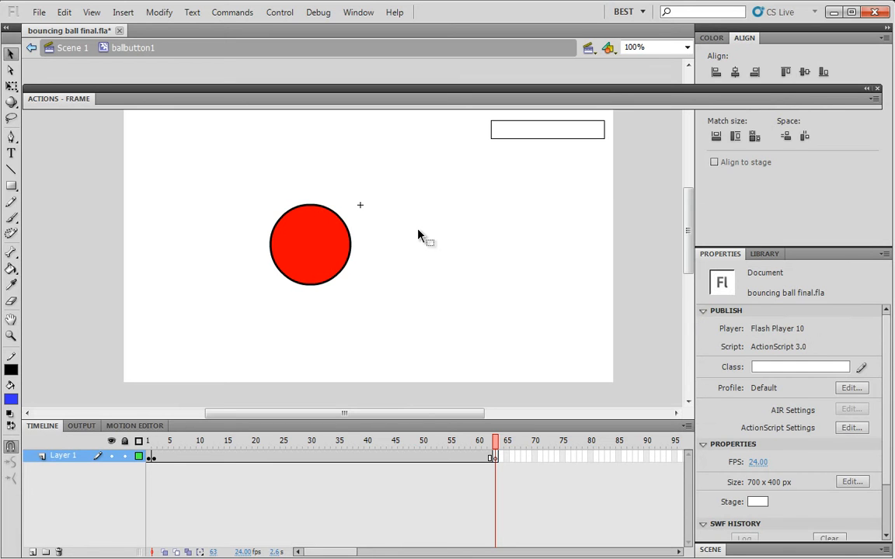
key(ctrl+z)
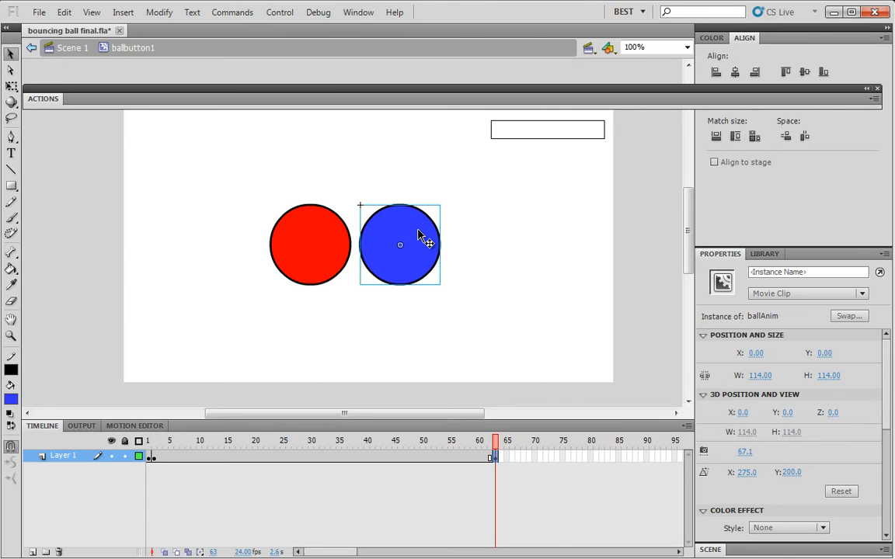
Scrub between frames 2 and 63 and examine the blue ball's symbol instance and position on both keyframes
drag(497, 443, 98, 410)
click(156, 458)
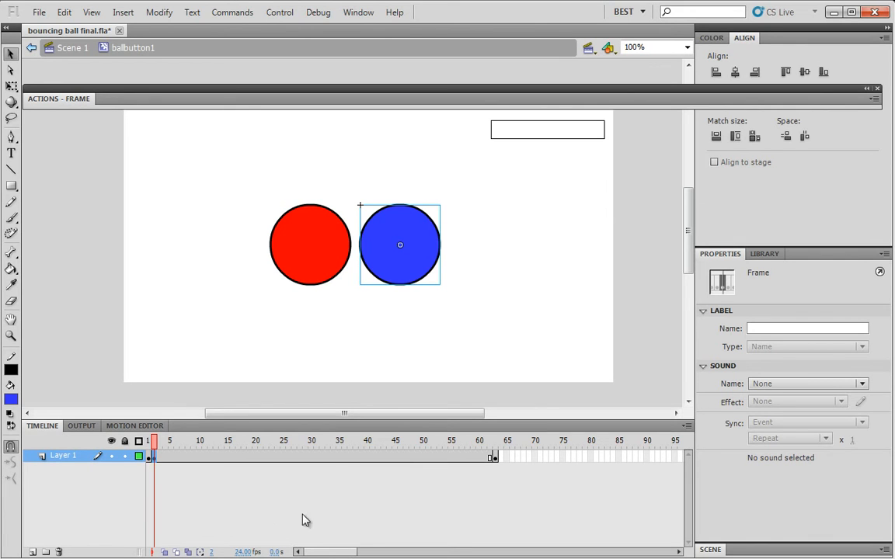
drag(154, 442, 353, 491)
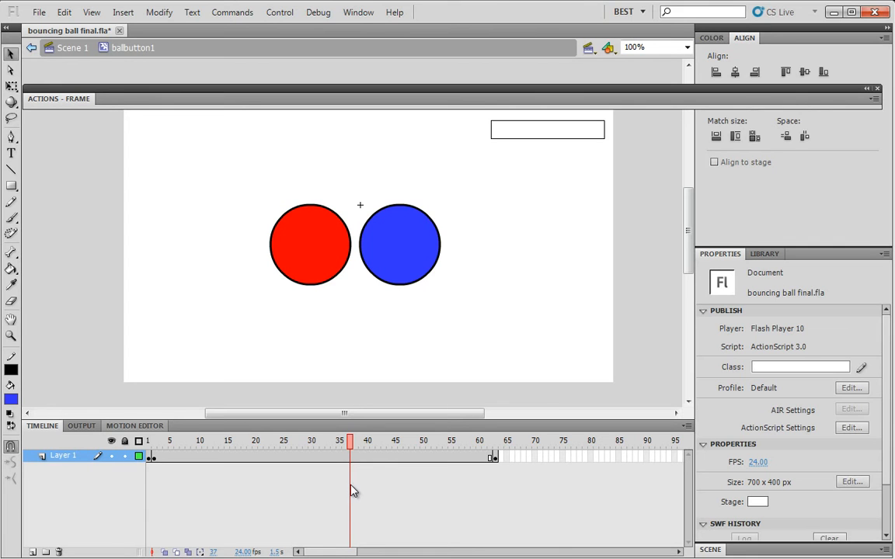
click(151, 457)
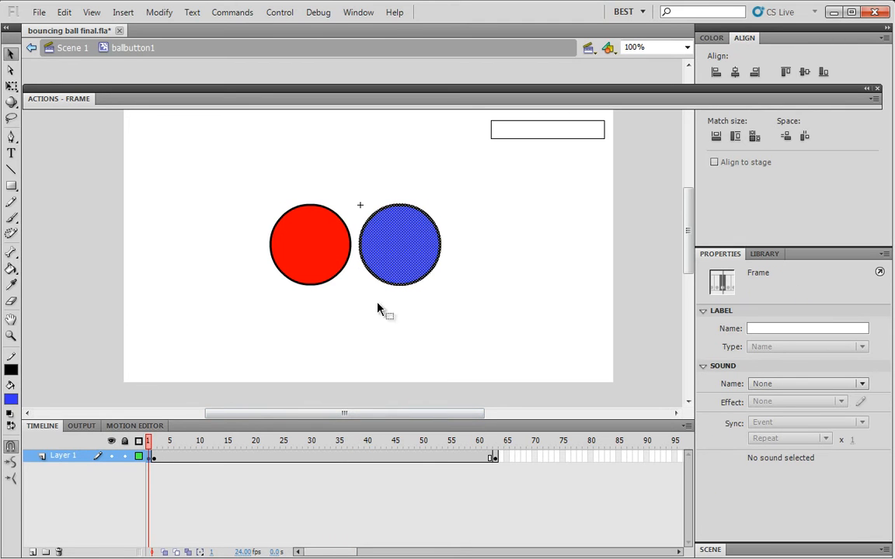
click(160, 442)
drag(160, 442, 153, 443)
click(428, 221)
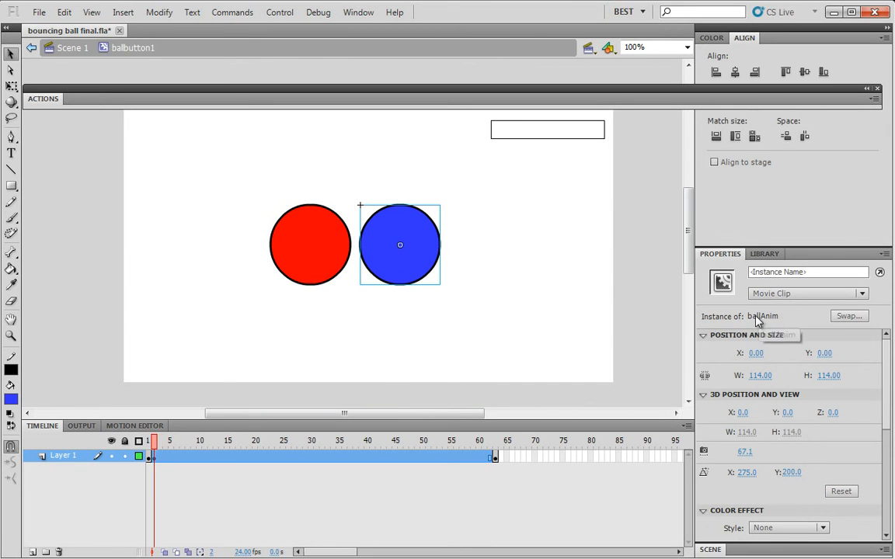
drag(155, 448, 495, 449)
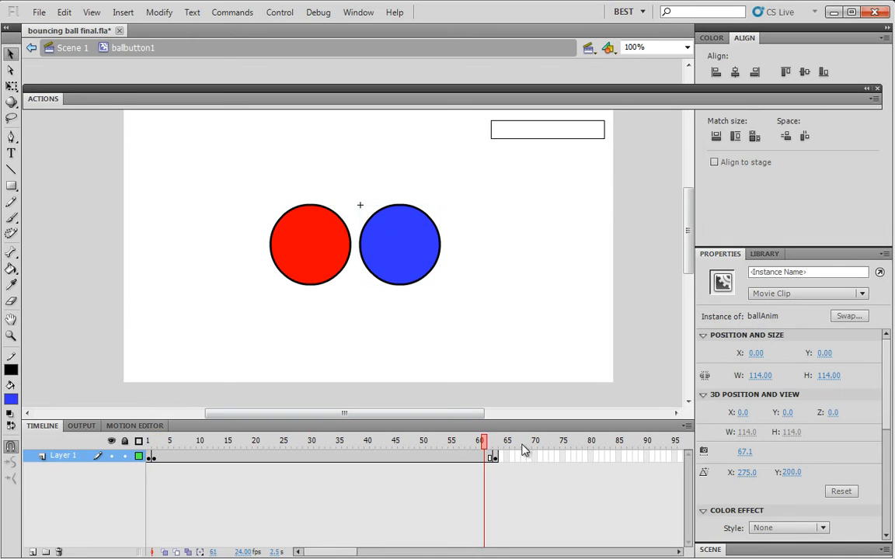
click(616, 369)
click(413, 284)
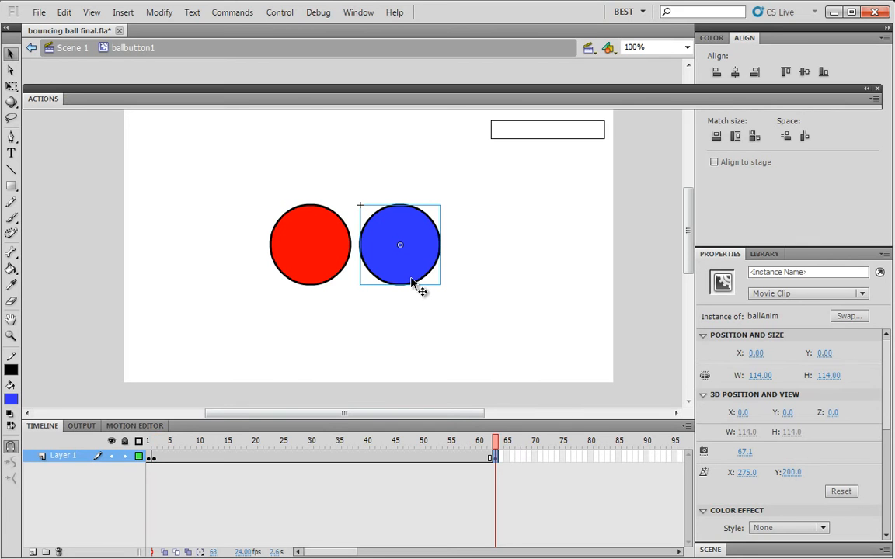
Create a classic tween on Layer 1 from the frame 2 keyframe to frame 63
click(156, 458)
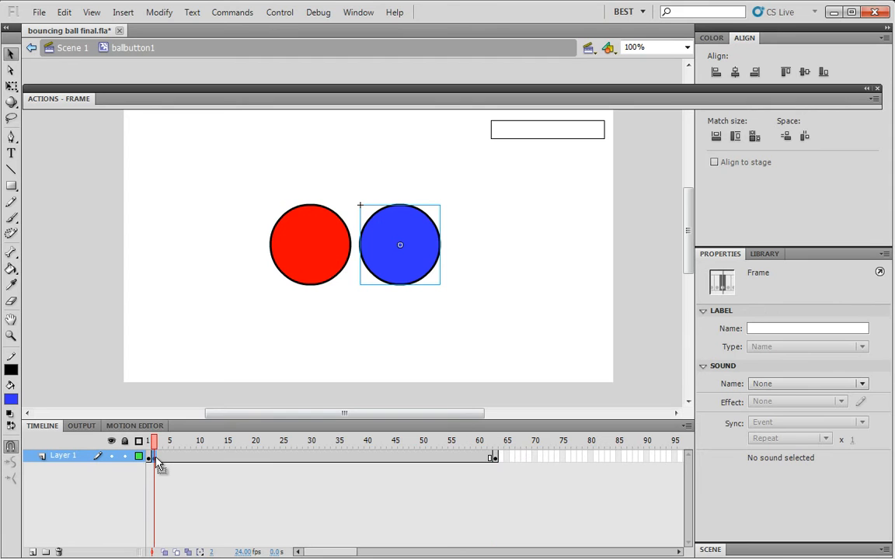
right_click(156, 459)
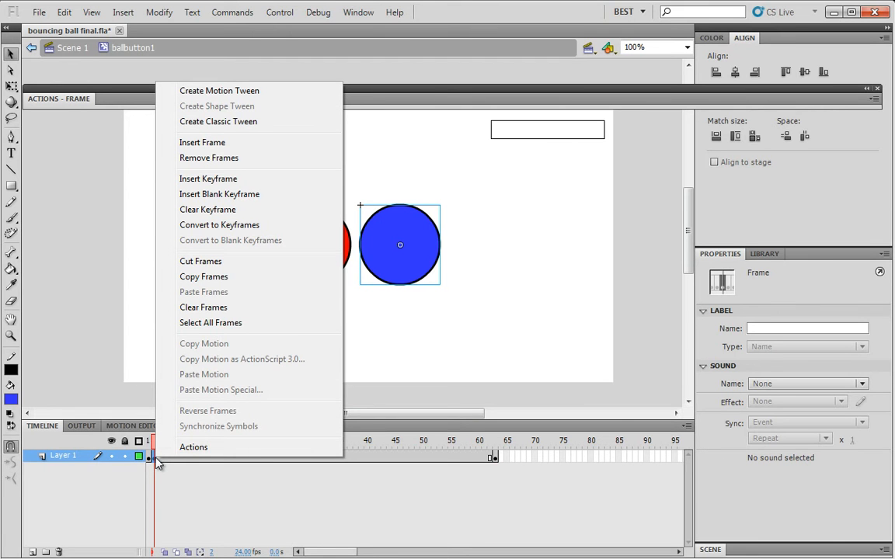
click(252, 122)
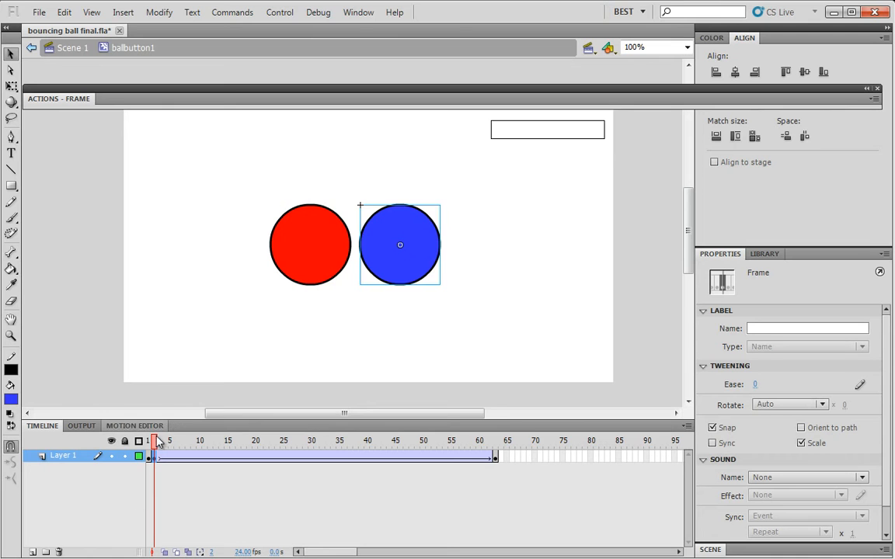
mouse_move(154, 440)
mouse_down()
mouse_move(493, 440)
mouse_move(155, 437)
mouse_up()
click(240, 370)
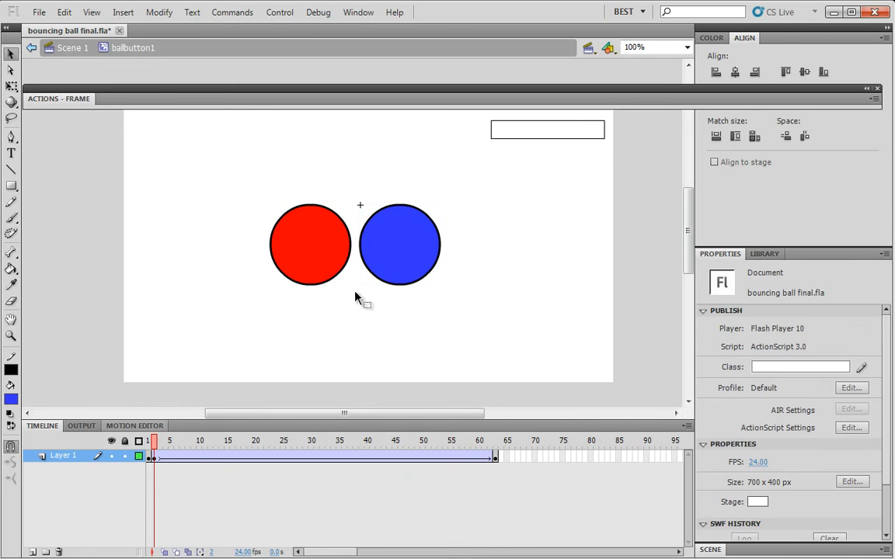
Move the ballAnim instance on frame 63 up and right to about X 238, Y -72 and scrub the tween
click(388, 268)
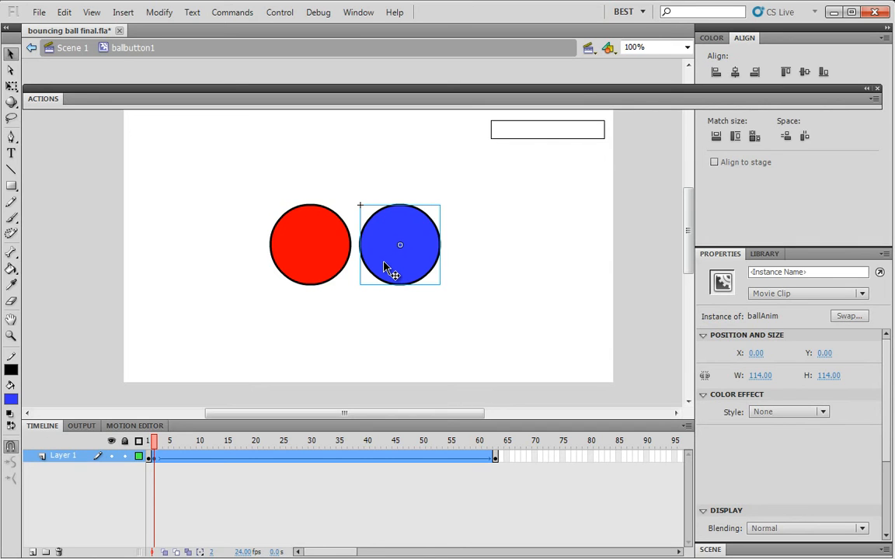
click(496, 456)
click(418, 246)
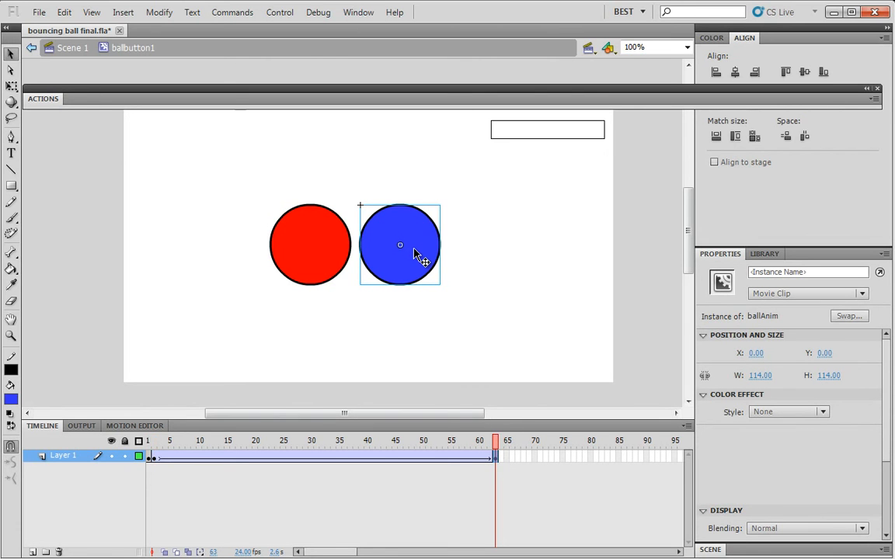
drag(416, 255, 581, 202)
drag(494, 440, 438, 464)
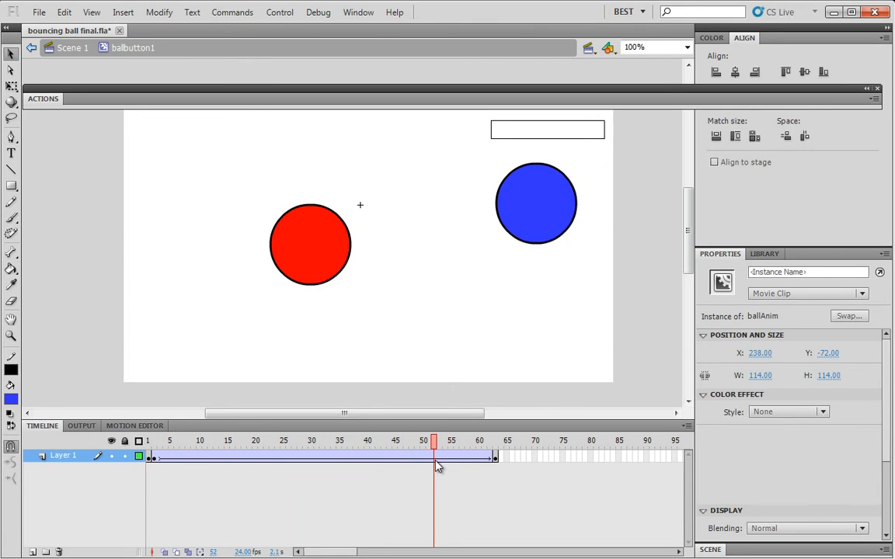
click(437, 464)
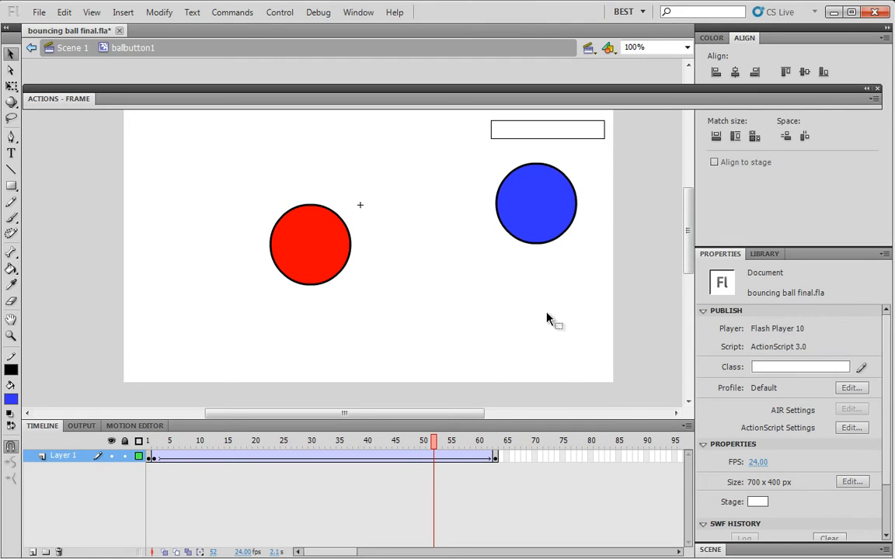
click(497, 458)
click(542, 335)
Undo the move of the blue ball on frame 63, keeping the classic tween
key(ctrl+z)
key(ctrl+z)
key(ctrl+z)
key(ctrl+z)
key(ctrl+y)
key(ctrl+y)
key(ctrl+y)
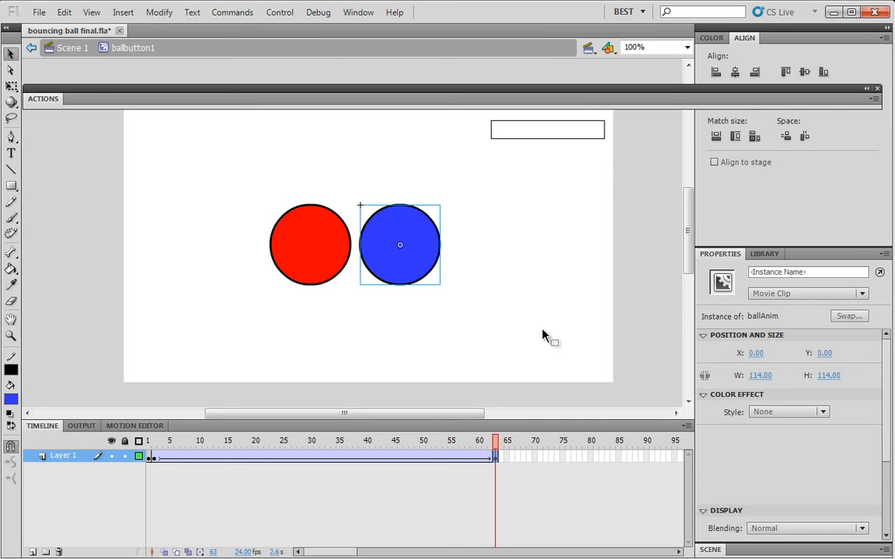
Apply an Alpha color effect of 0% to the blue ball on frame 63 and scrub back to frame 2
click(541, 332)
click(399, 266)
double_click(747, 37)
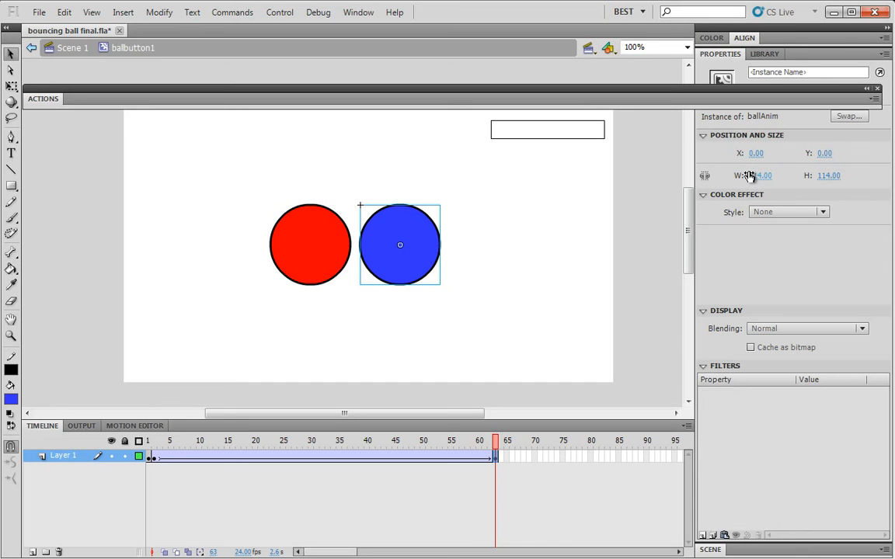
click(821, 212)
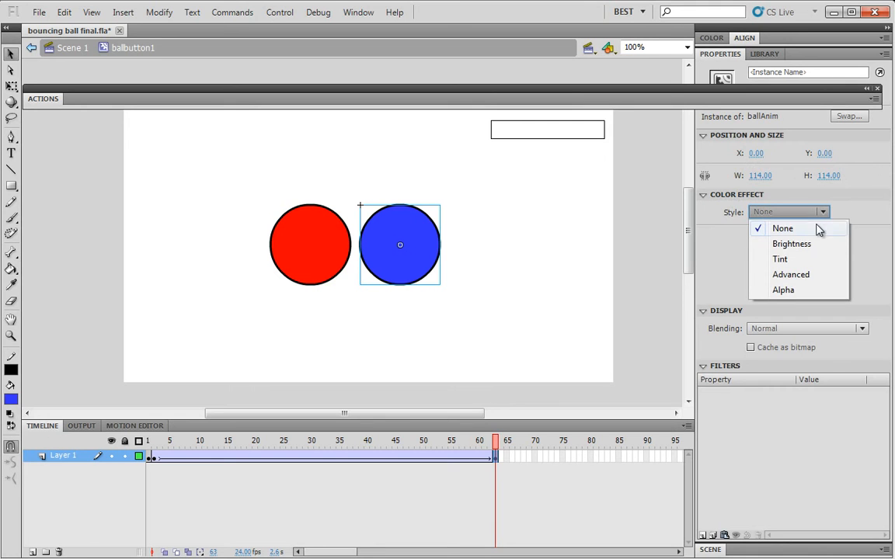
click(750, 290)
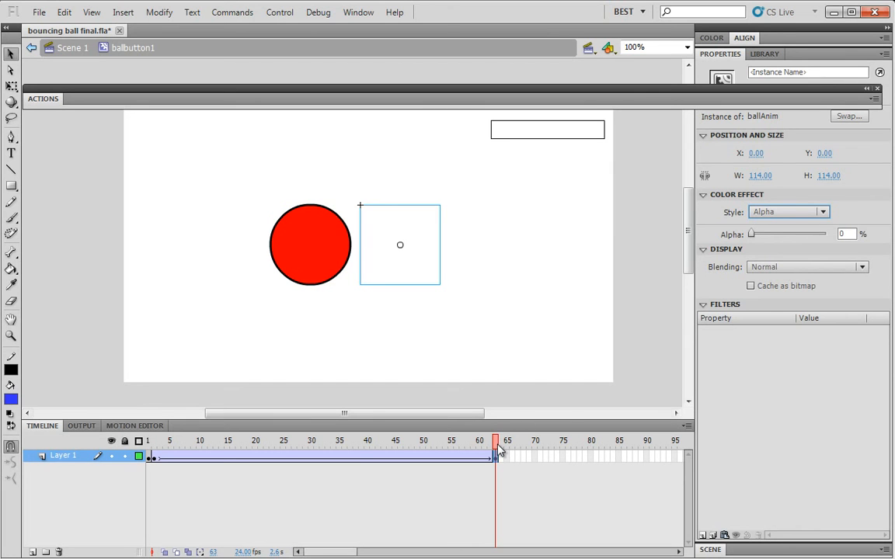
drag(499, 449, 155, 440)
click(154, 439)
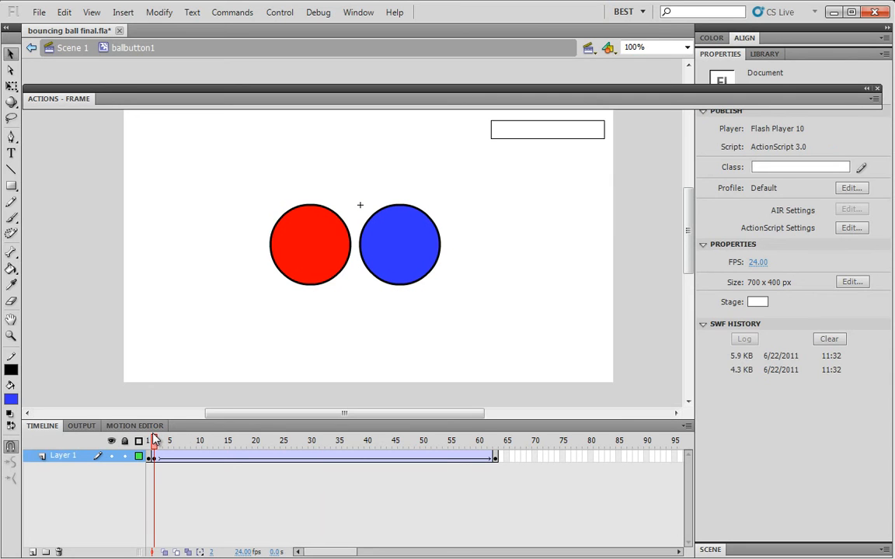
Set the alpha of the blue ball instance on frame 63 to 100%
click(498, 458)
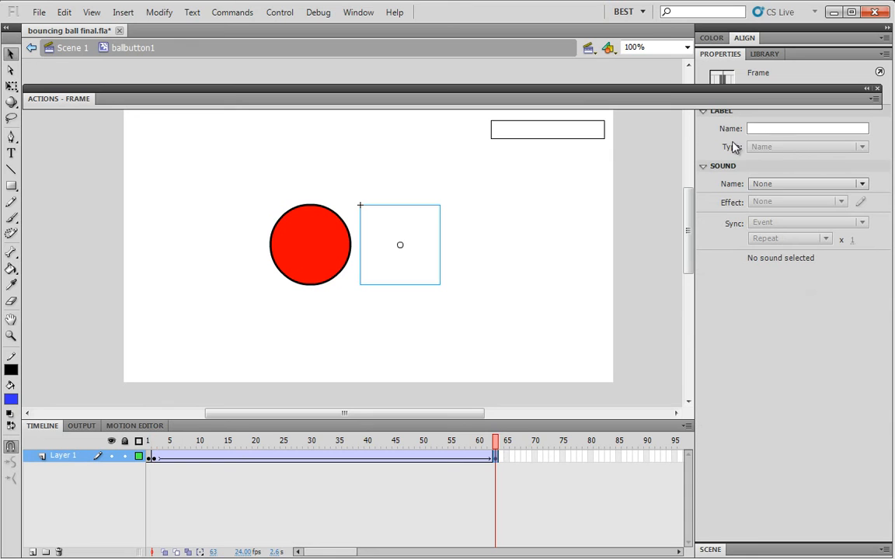
click(434, 258)
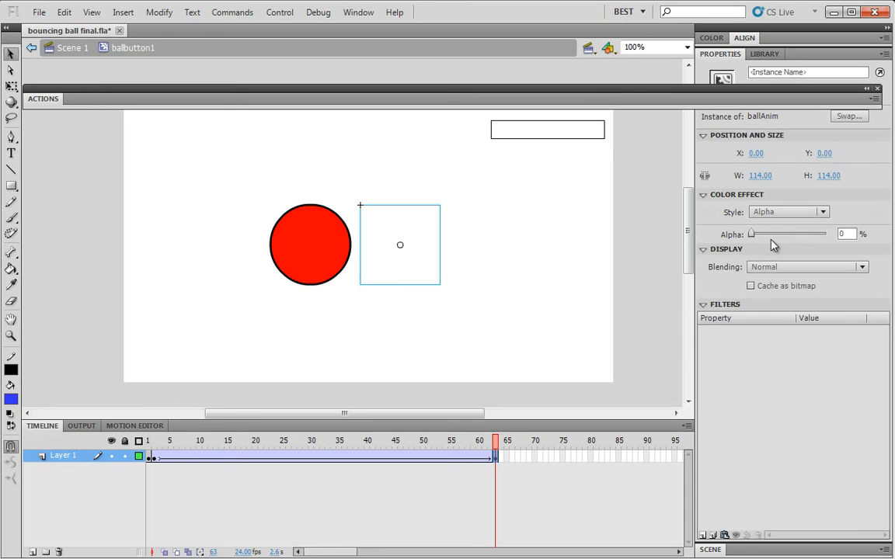
drag(749, 234, 839, 234)
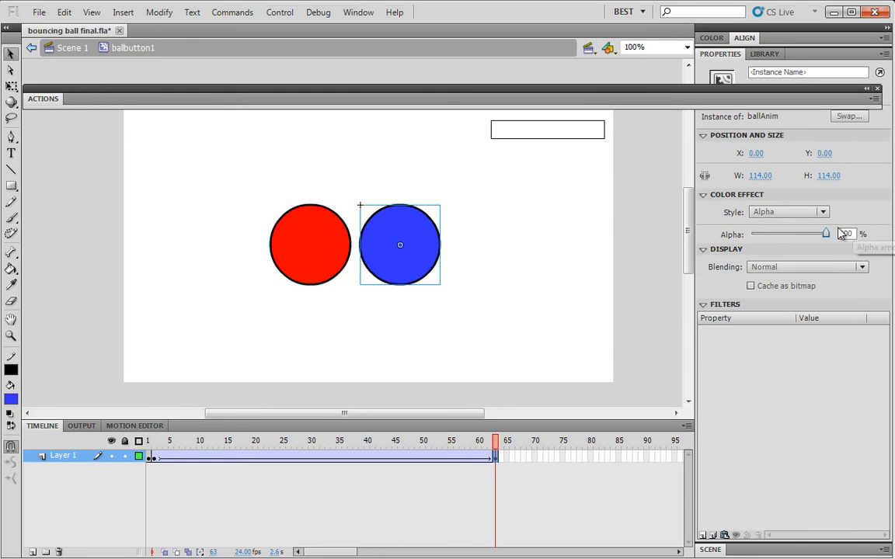
click(823, 213)
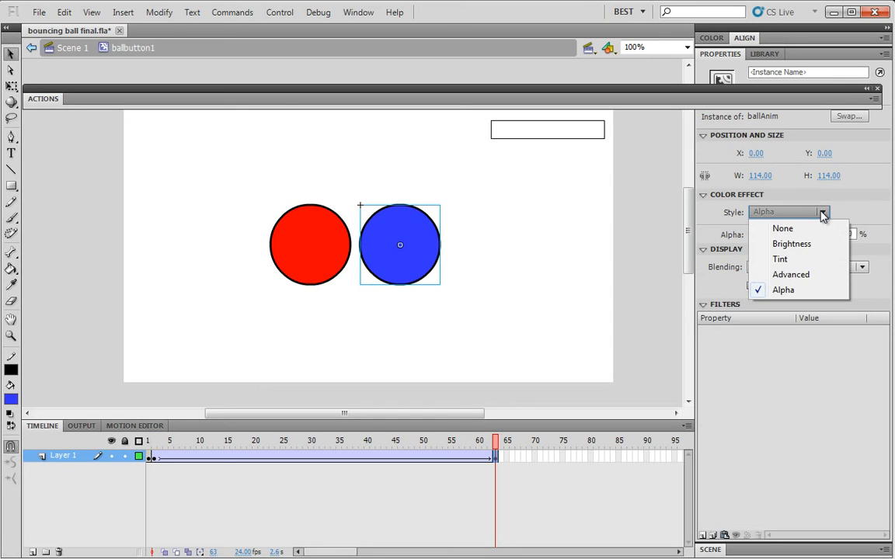
click(873, 209)
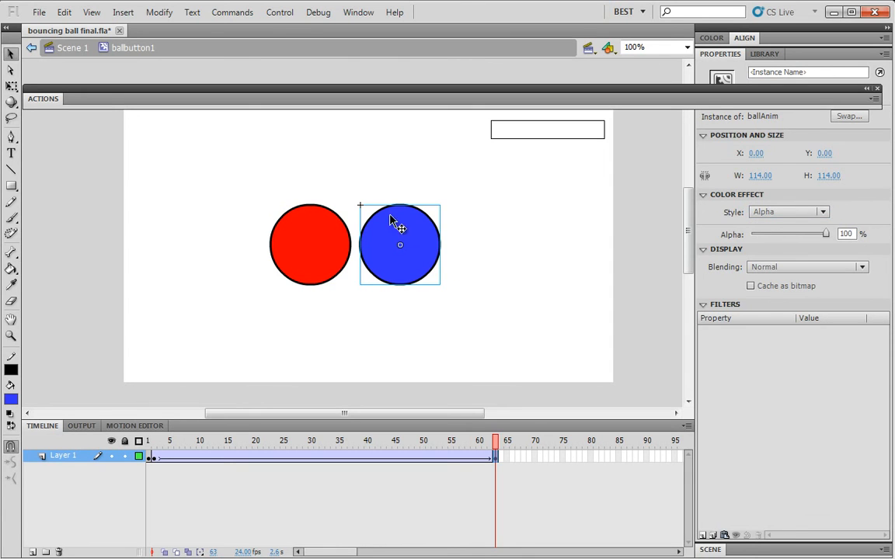
Add a Drop Shadow filter to the blue ball instance on frame 63
click(704, 536)
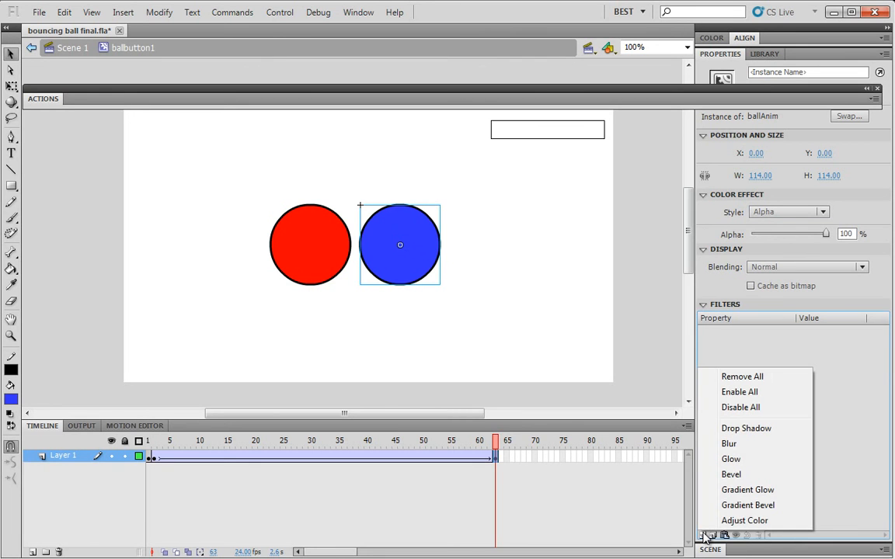
click(749, 435)
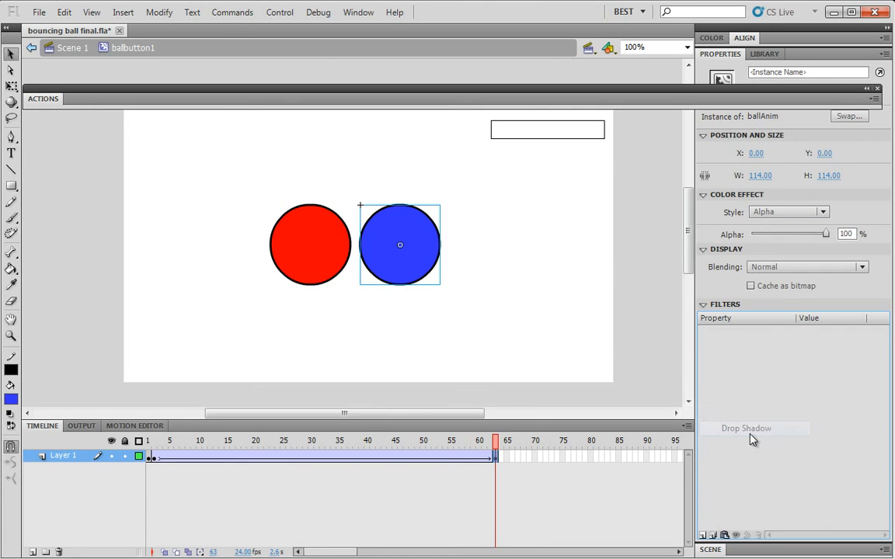
click(469, 330)
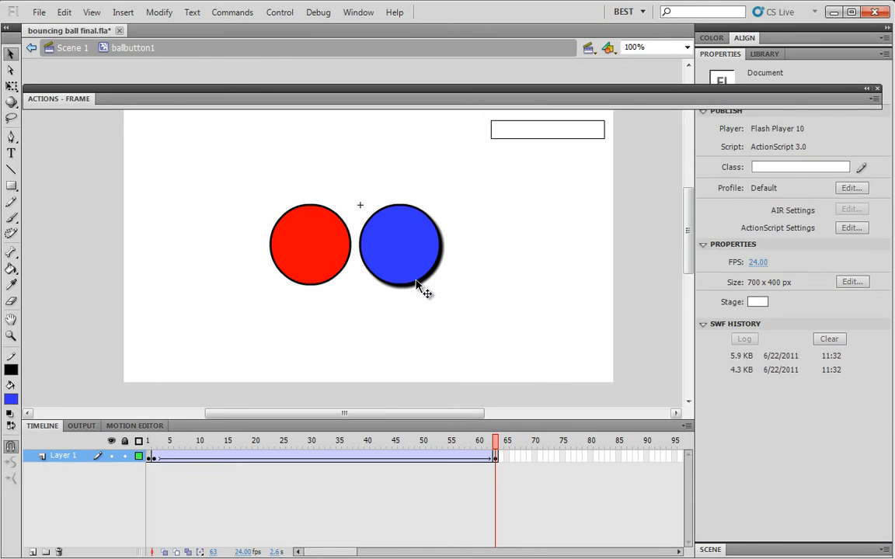
click(416, 264)
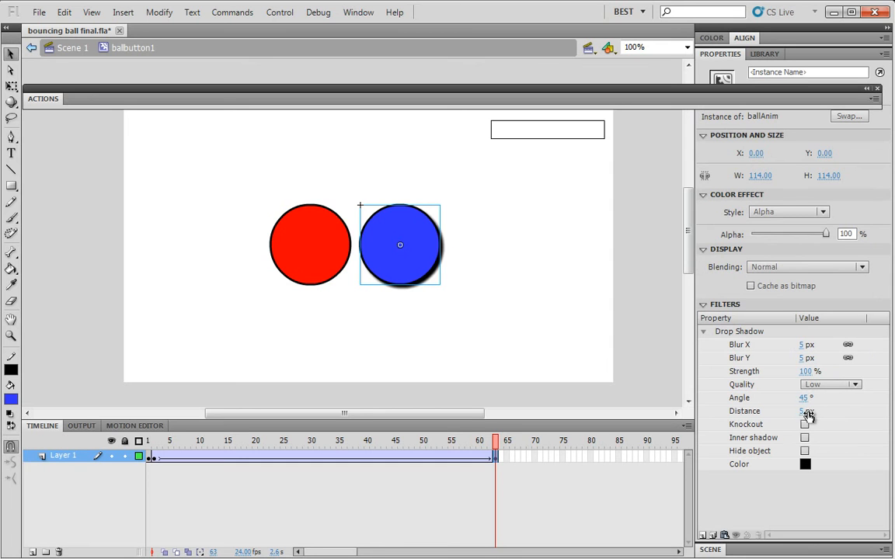
Set the drop shadow's blur to 7 px, strength to 134%, angle to 239° and distance to -40 px
drag(804, 411, 827, 528)
drag(804, 372, 784, 390)
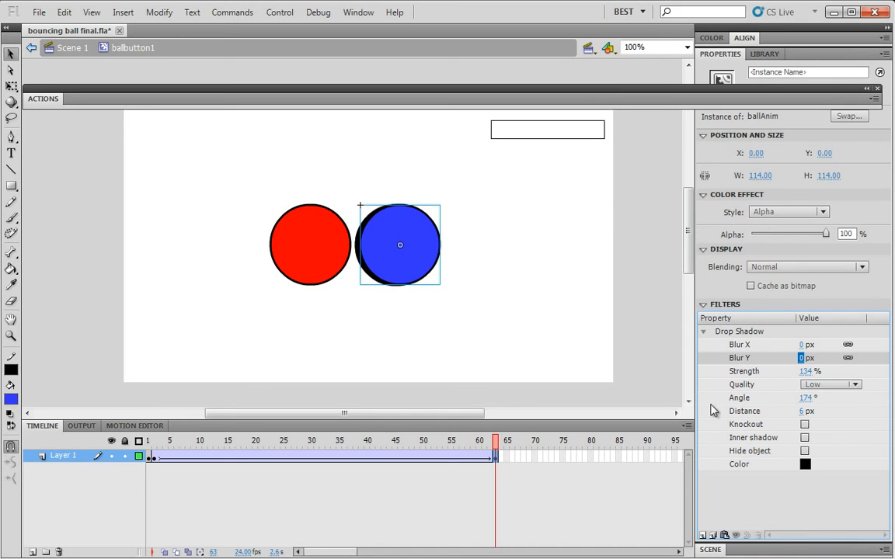
click(803, 411)
drag(804, 412, 809, 440)
drag(802, 354, 805, 351)
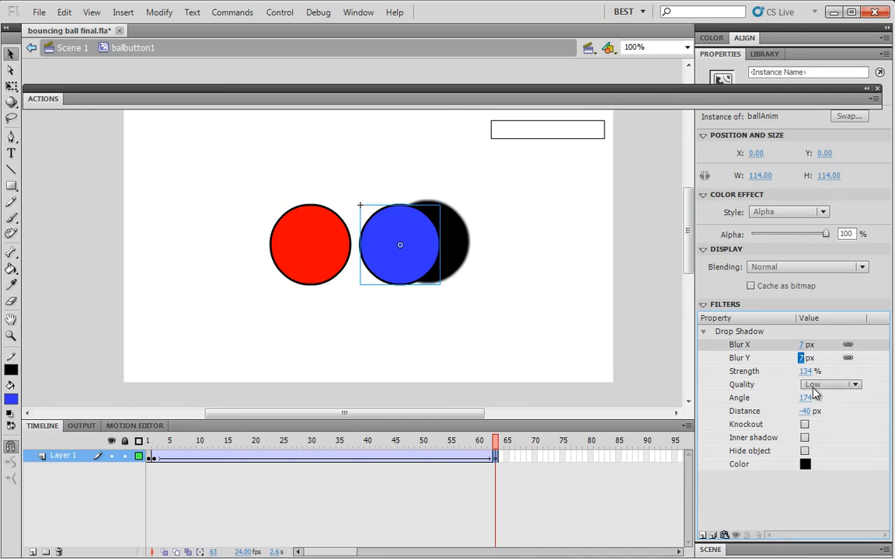
drag(805, 398, 880, 426)
Scrub back to the start of the tween and play it to preview the drop shadow animation
click(482, 441)
drag(482, 441, 153, 442)
key(Return)
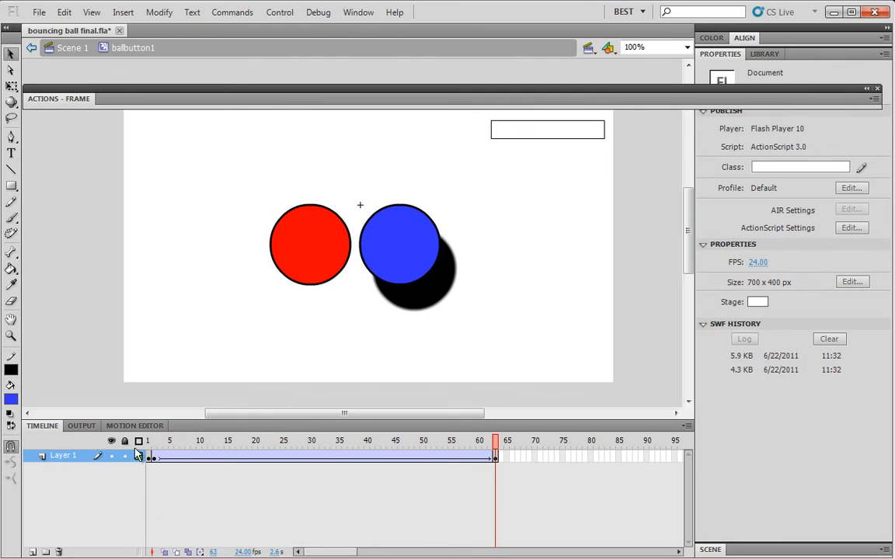
Remove the Drop Shadow filter from the blue ball on frame 63
click(411, 248)
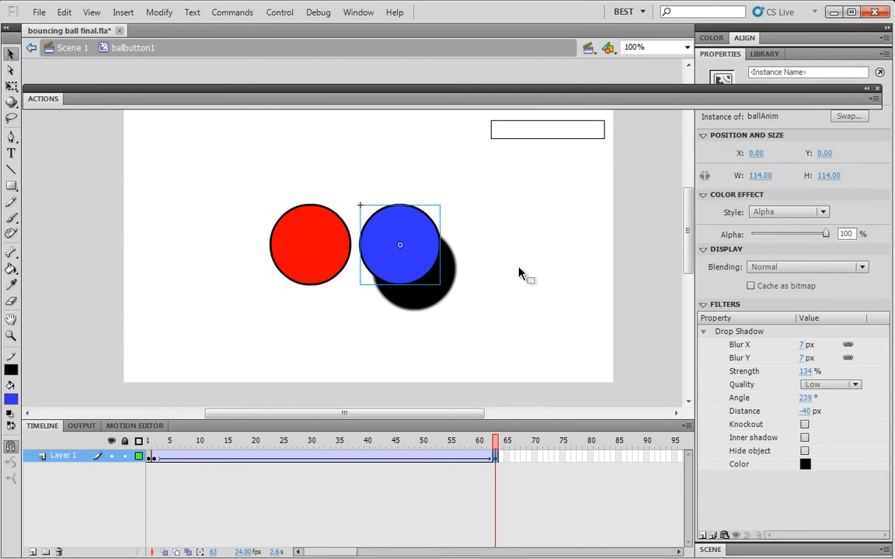
click(724, 335)
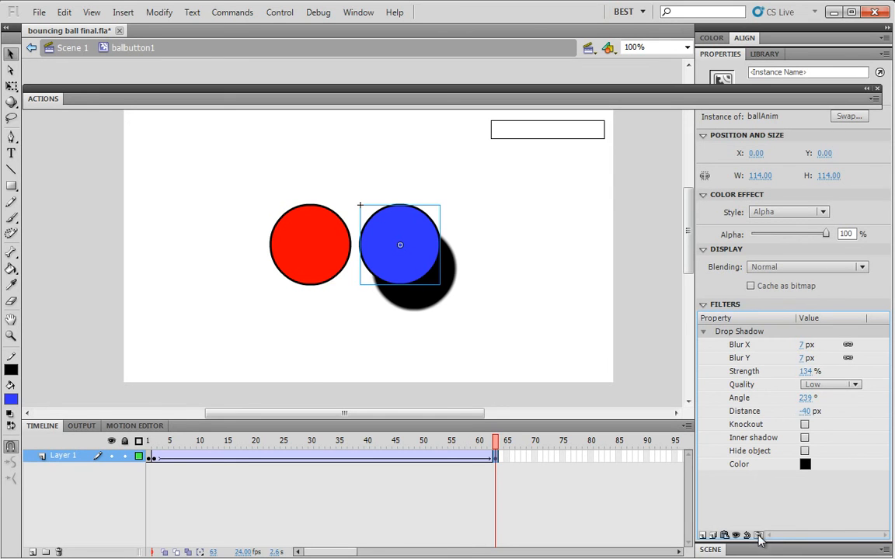
click(759, 536)
Add a Bevel filter to the blue ball on frame 63 with 224% strength and 32 px blur
click(703, 535)
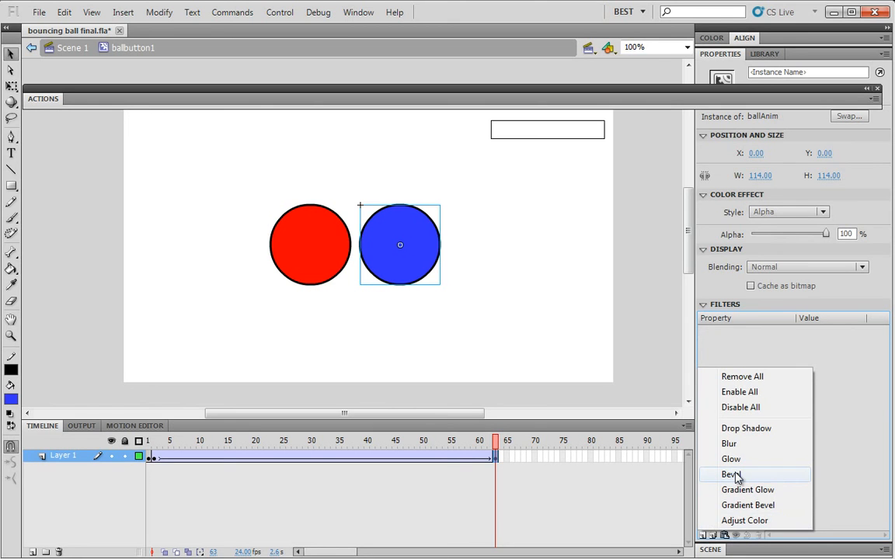
click(735, 476)
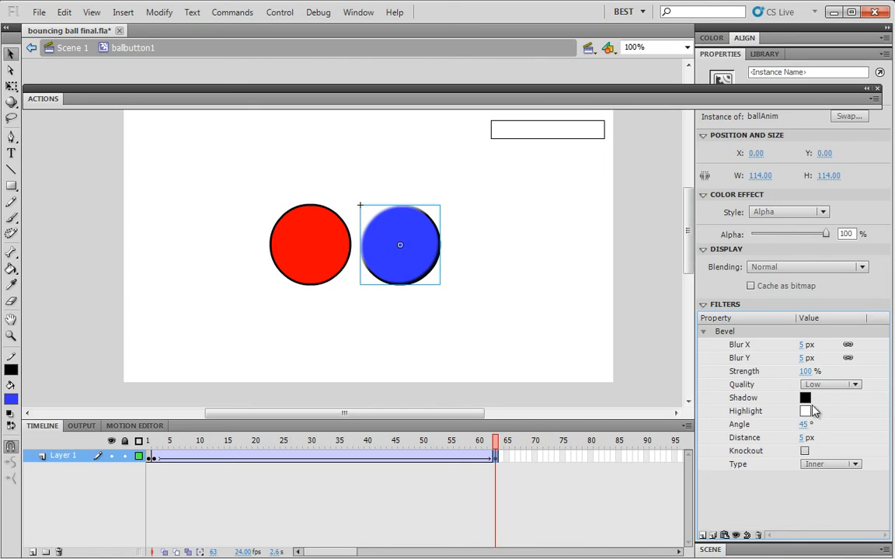
drag(809, 374, 815, 292)
drag(804, 359, 800, 326)
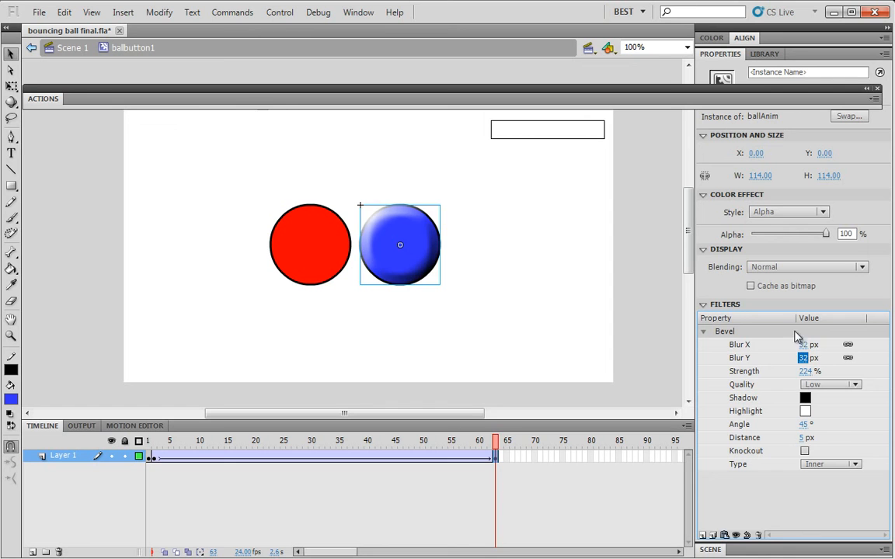
Scrub the timeline from frame 2 to frame 63 to preview the bevel animation
drag(496, 444, 142, 426)
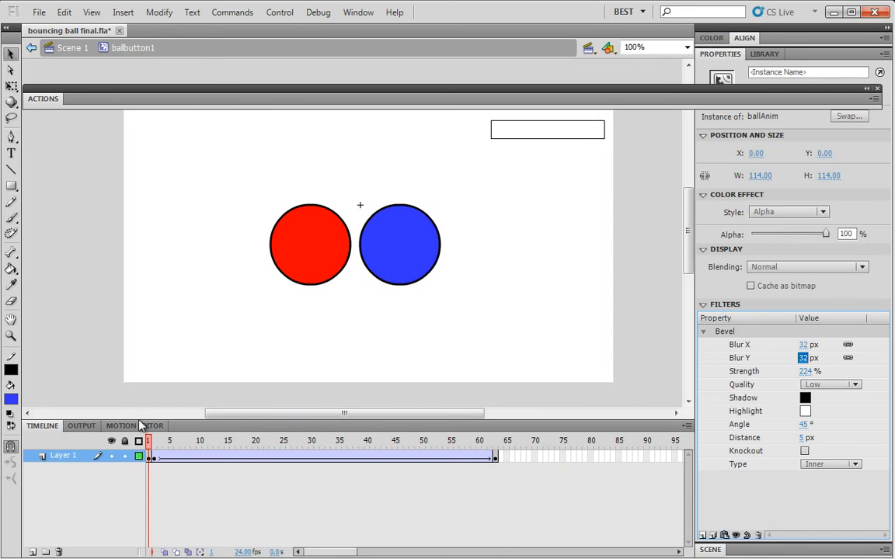
click(156, 441)
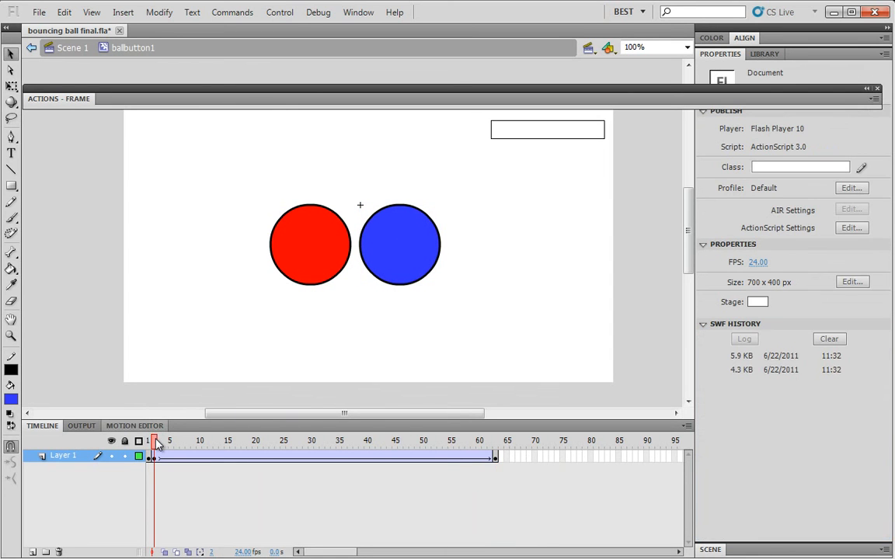
drag(158, 444, 508, 469)
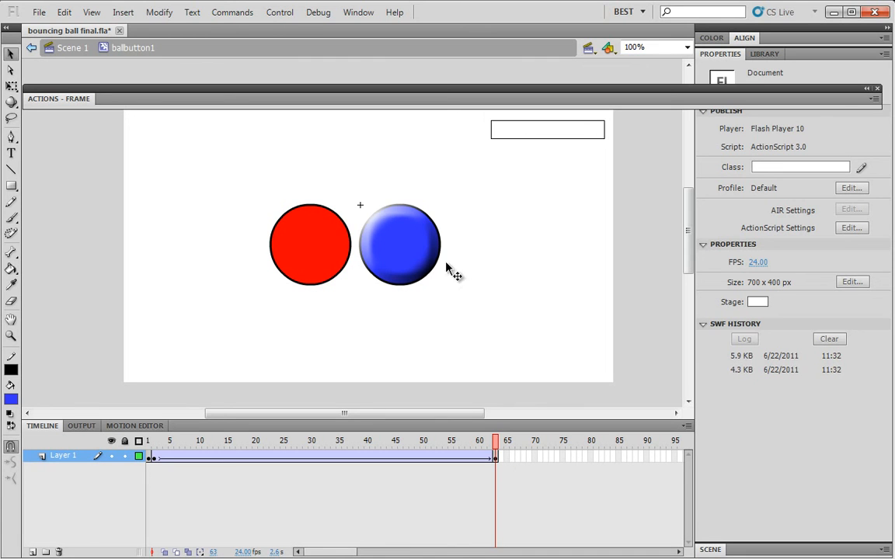
Replace the Bevel filter on the frame 63 ball instance with a Glow filter
click(429, 249)
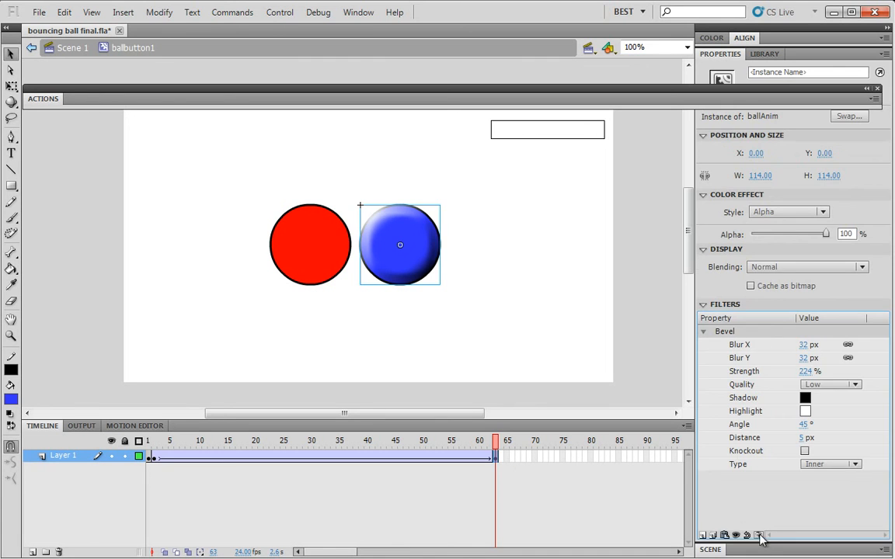
click(758, 535)
click(703, 535)
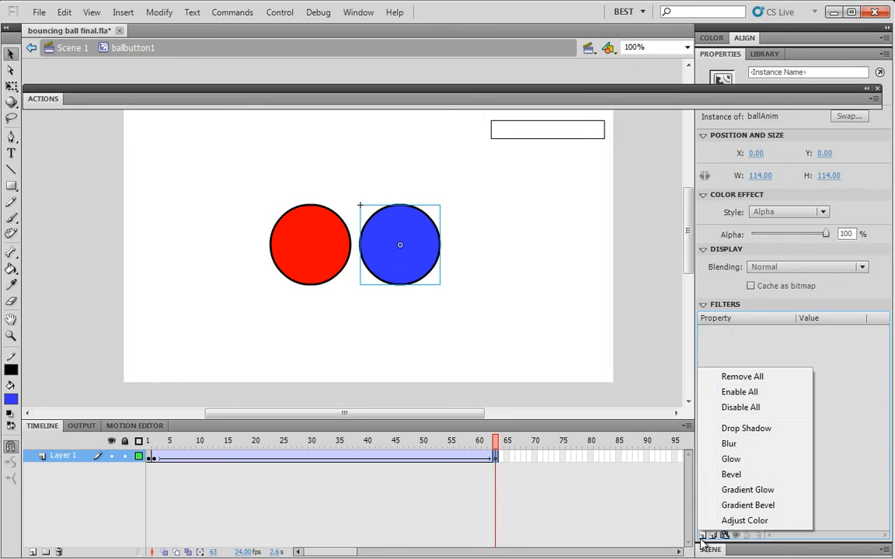
click(749, 459)
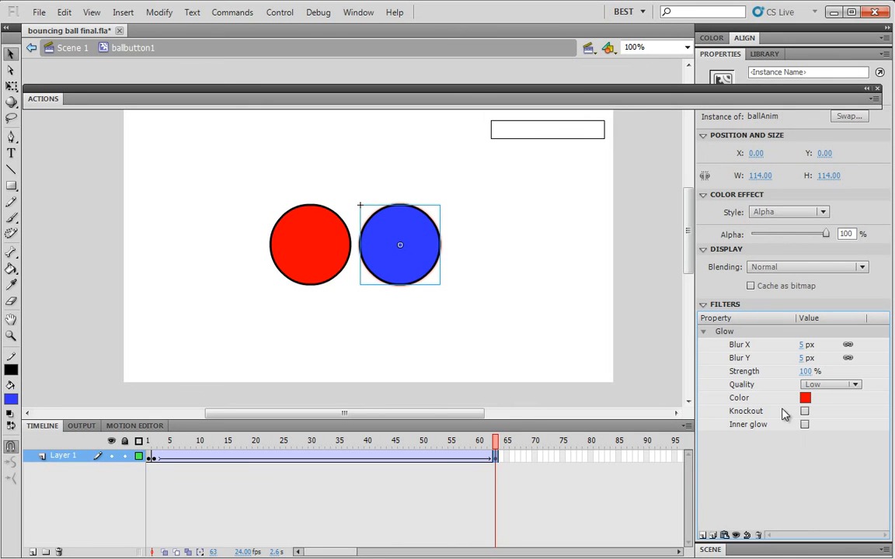
Set the glow's strength to 213%, its X and Y blur to 30 px, and its color to blue
click(805, 372)
text(114)
key(Return)
drag(816, 372, 809, 304)
mouse_move(804, 358)
mouse_down()
mouse_move(802, 332)
mouse_move(802, 344)
mouse_up()
click(804, 360)
text(30)
key(Return)
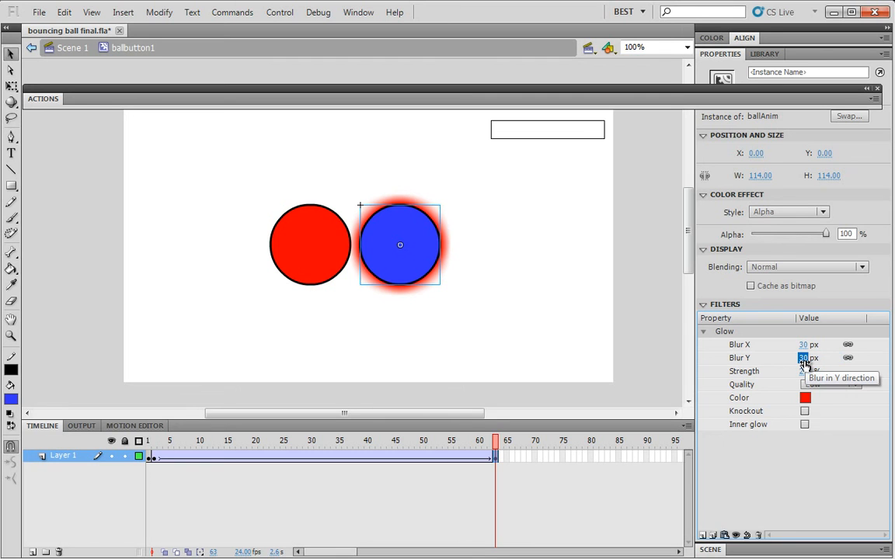
click(805, 398)
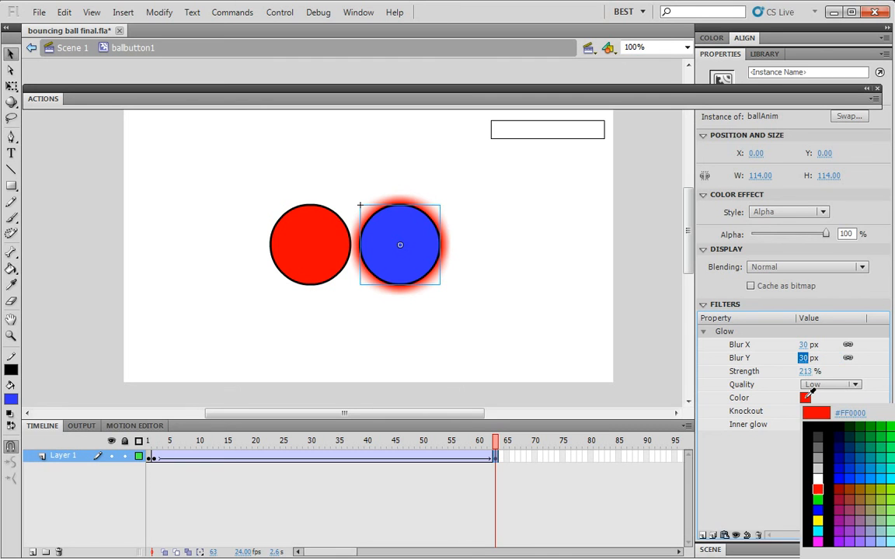
click(846, 474)
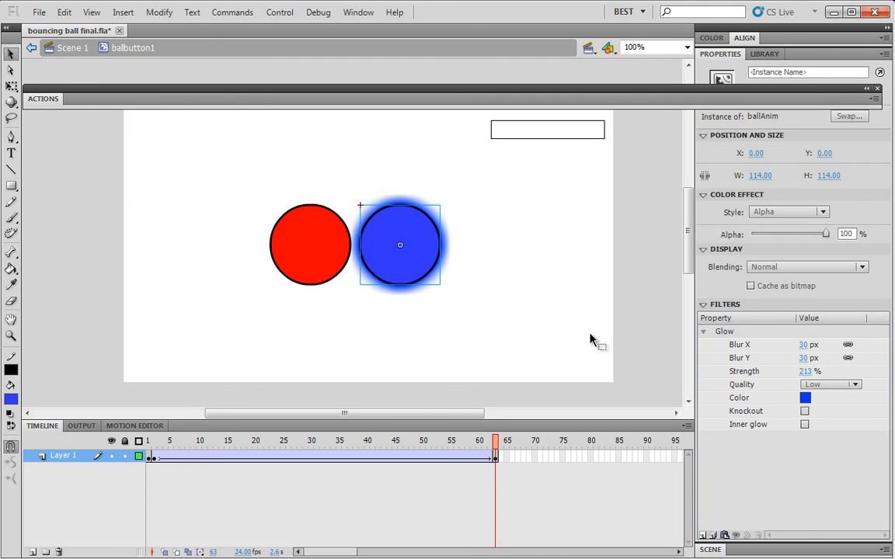
Deselect the ball and scrub the timeline up to frame 63 to preview the glow animation
click(591, 339)
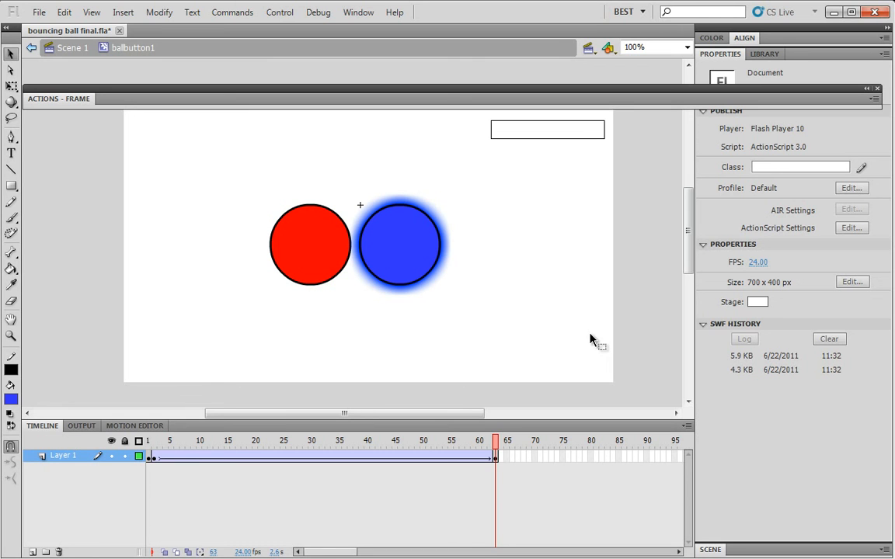
drag(417, 441, 501, 475)
Open the blue ball's ballAnim symbol for editing and extend its Layer 1 with frames up to frame 25
click(413, 249)
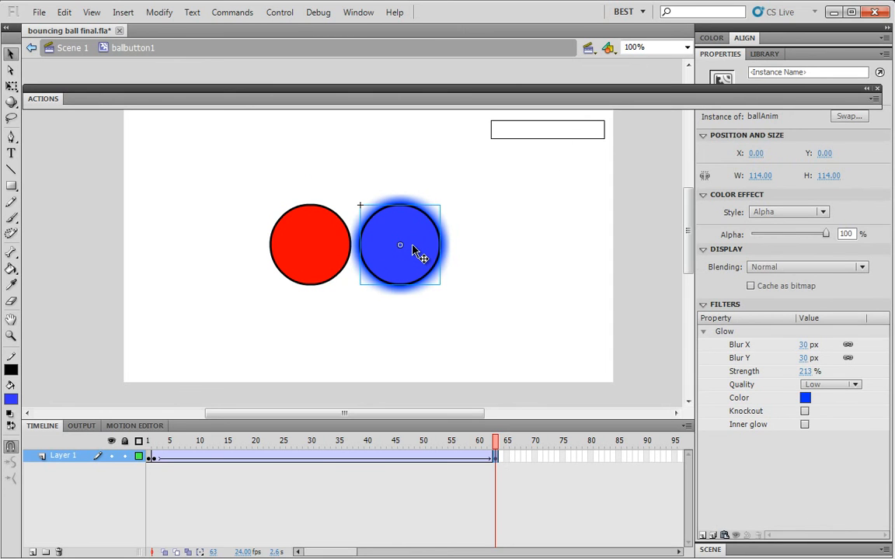
double_click(413, 248)
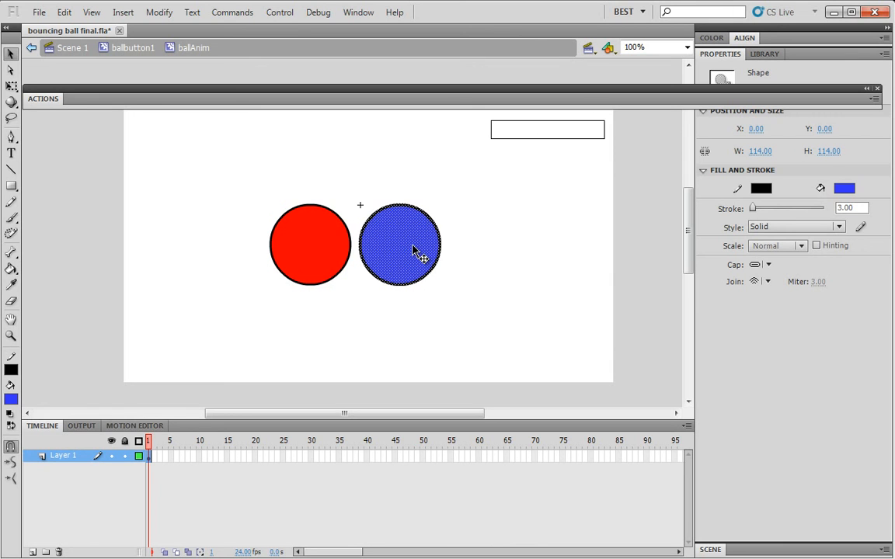
click(284, 457)
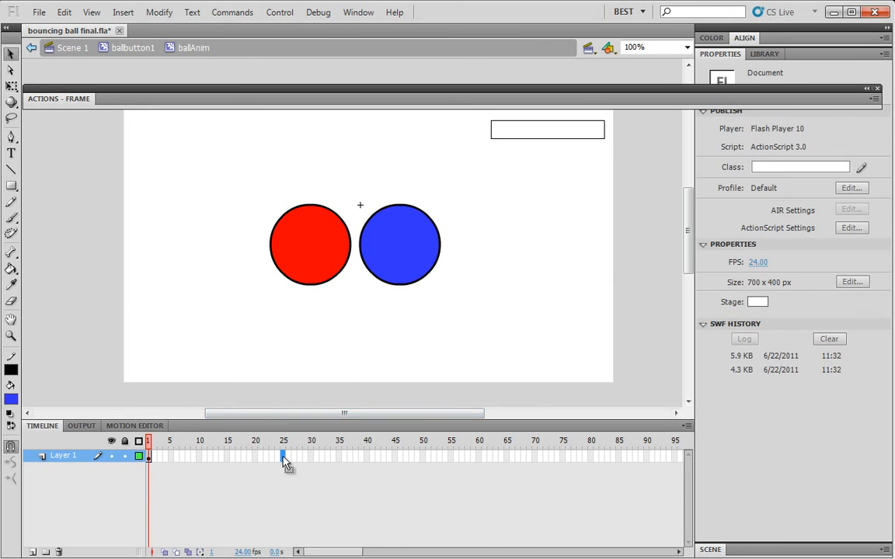
right_click(286, 463)
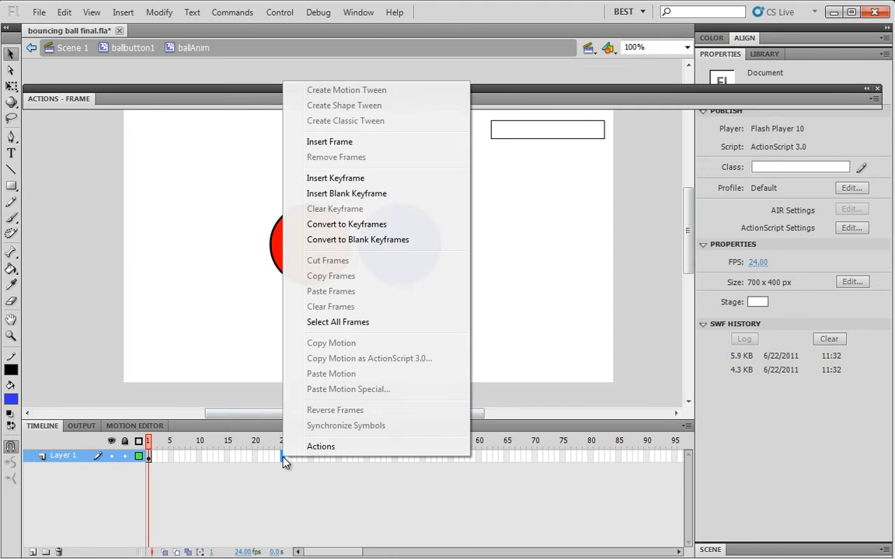
click(329, 141)
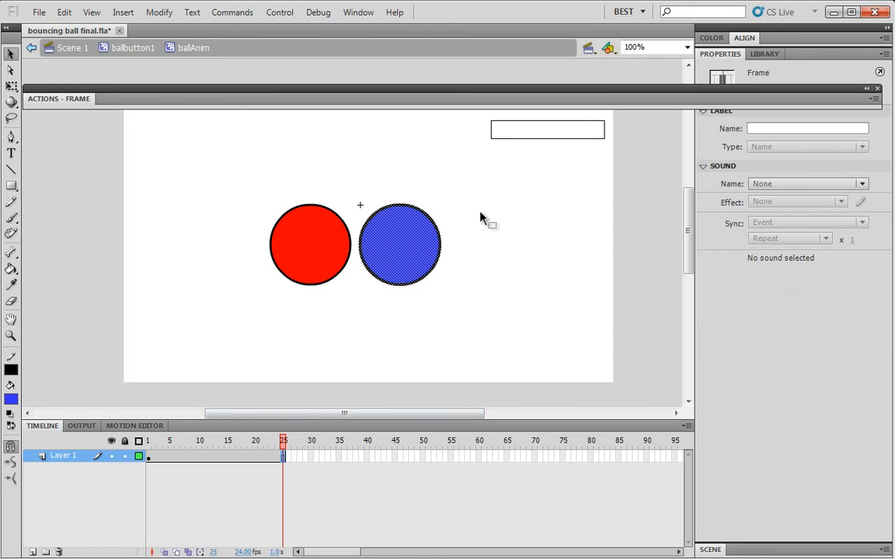
key(ctrl+a)
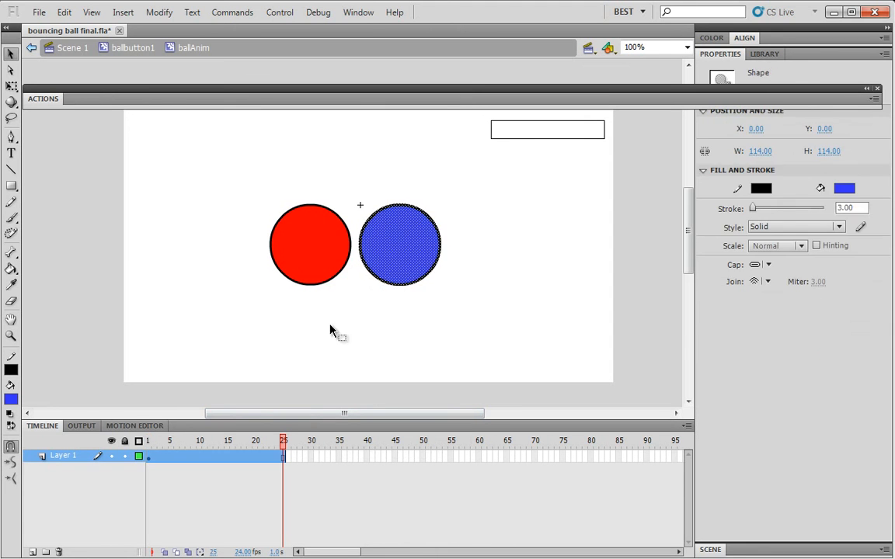
key(Delete)
click(11, 170)
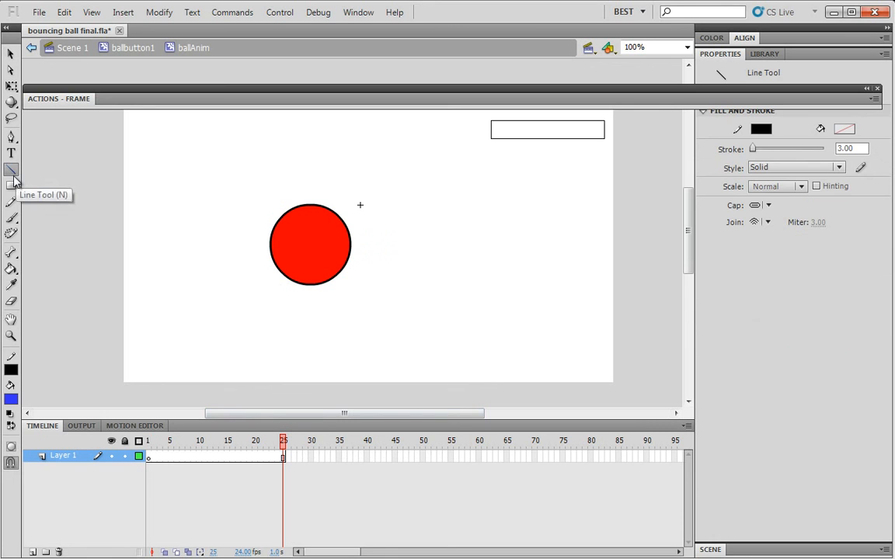
click(11, 186)
drag(371, 211, 455, 286)
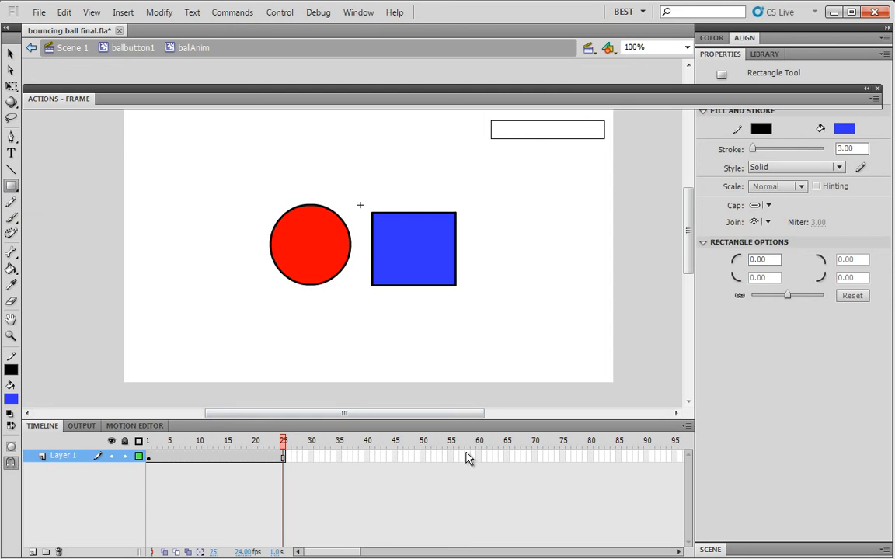
key(ctrl+z)
key(ctrl+z)
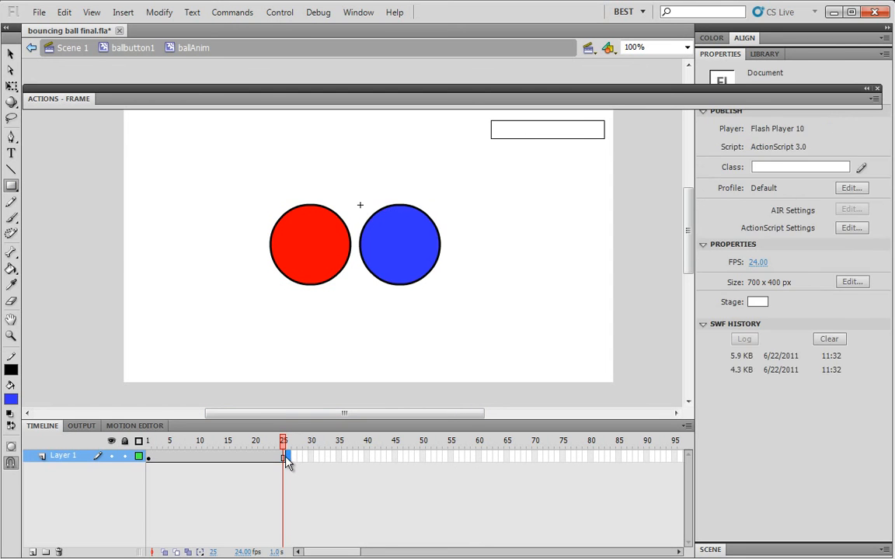
Insert a keyframe at frame 25 of ballAnim and replace its blue circle with a blue rectangle in the same place
right_click(285, 456)
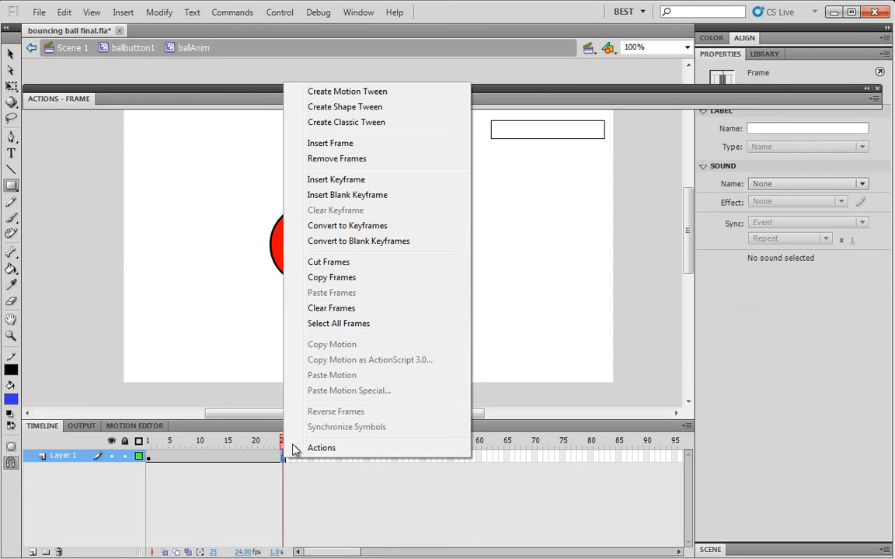
click(364, 180)
click(11, 53)
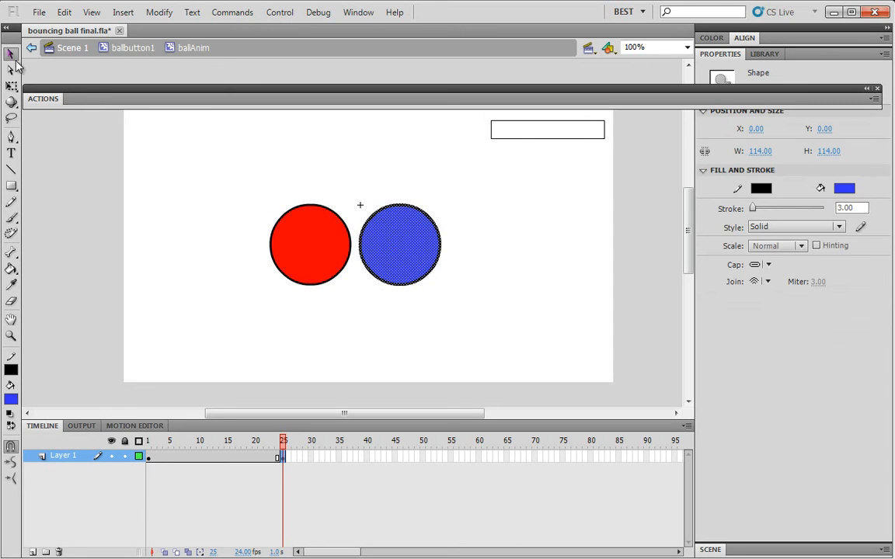
key(Delete)
click(10, 187)
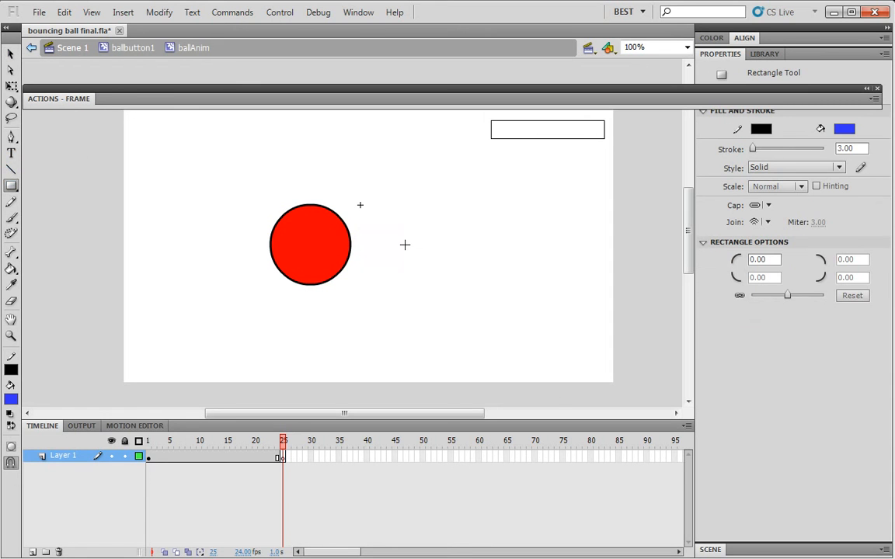
drag(368, 215, 440, 282)
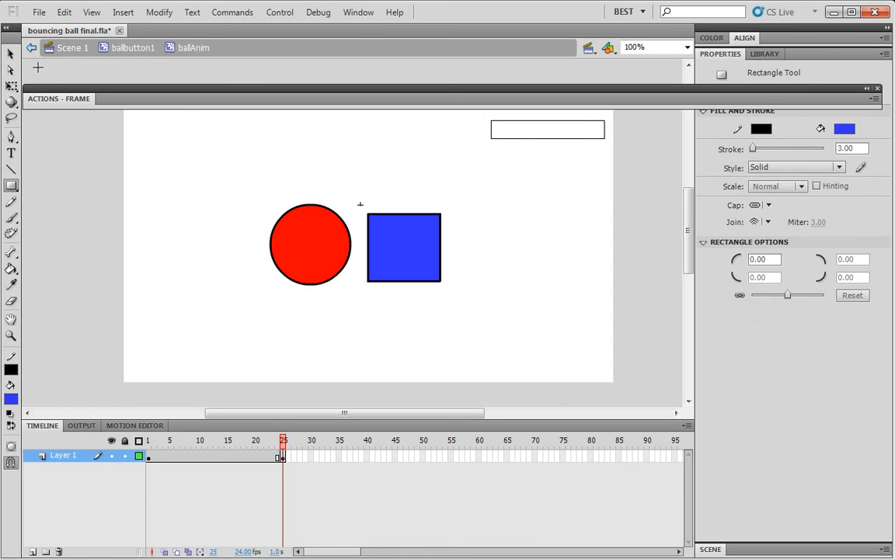
click(11, 53)
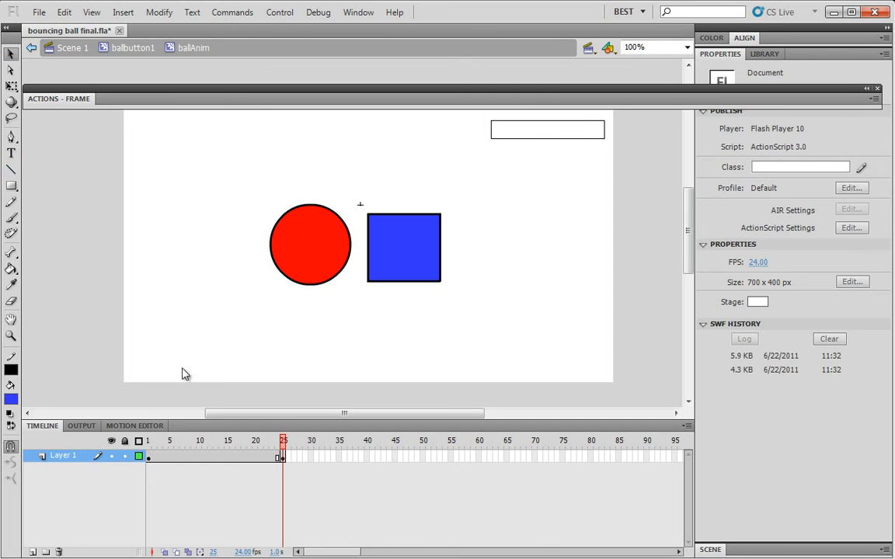
Create a shape tween from frame 1 to the rectangle keyframe at frame 25
click(150, 458)
right_click(151, 458)
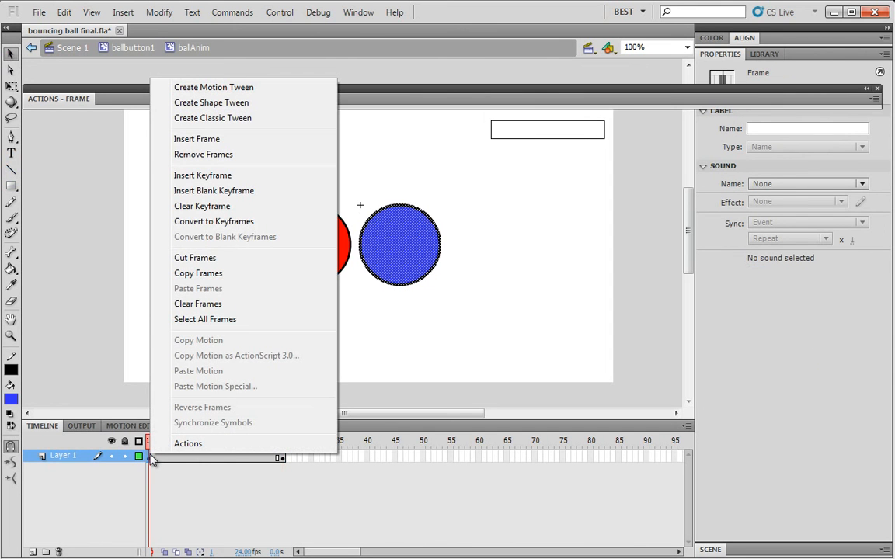
click(243, 107)
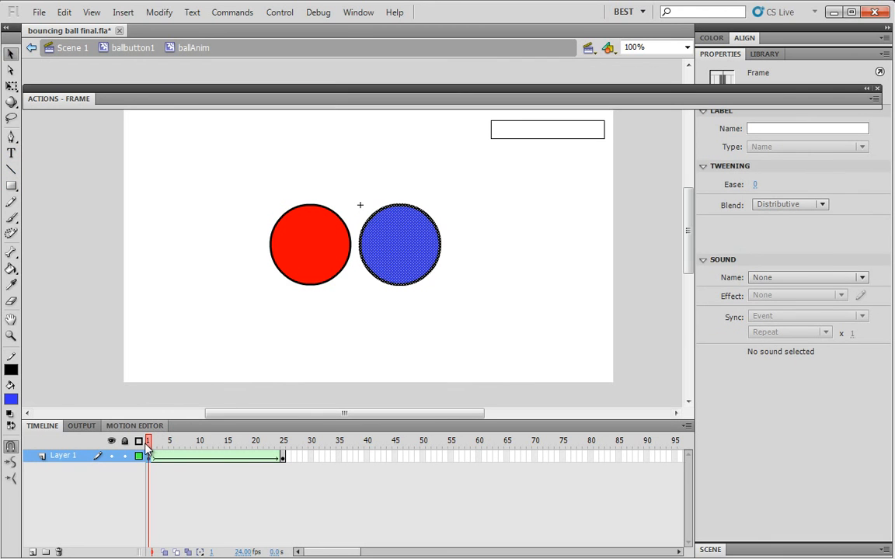
Preview the circle-to-rectangle shape tween by scrubbing between frames 1 and 25 and playing it from frame 1
drag(147, 444, 283, 457)
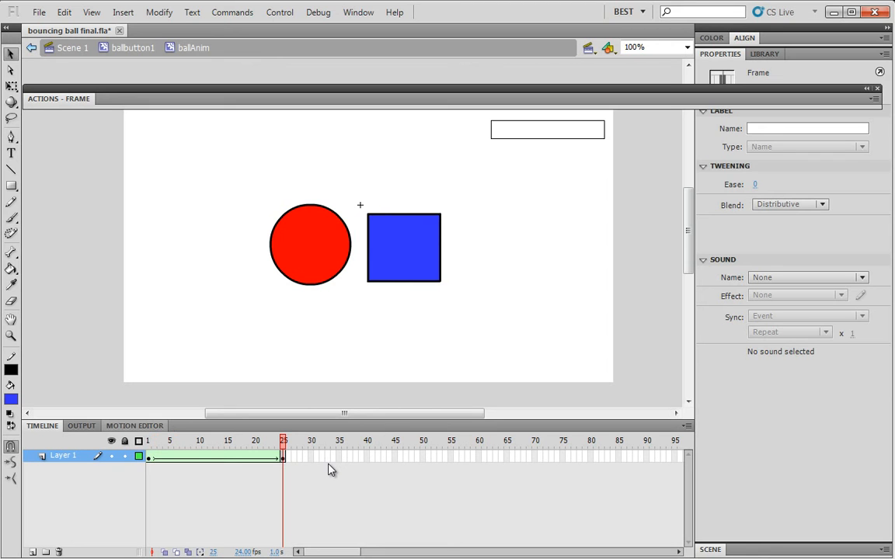
click(329, 469)
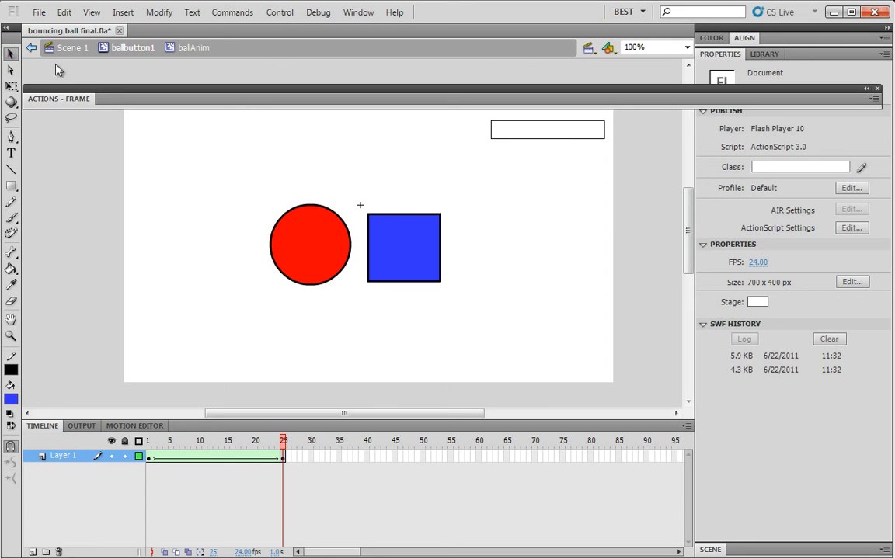
click(237, 443)
drag(240, 448, 150, 445)
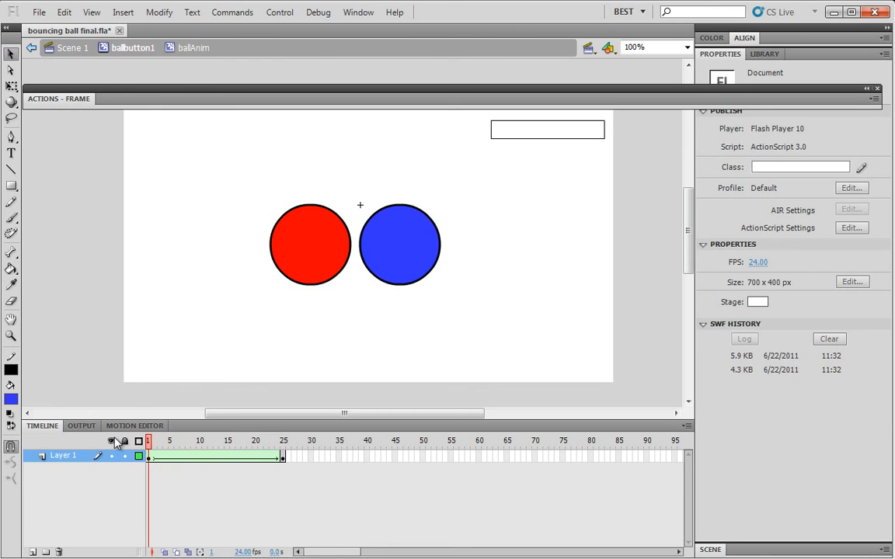
key(Return)
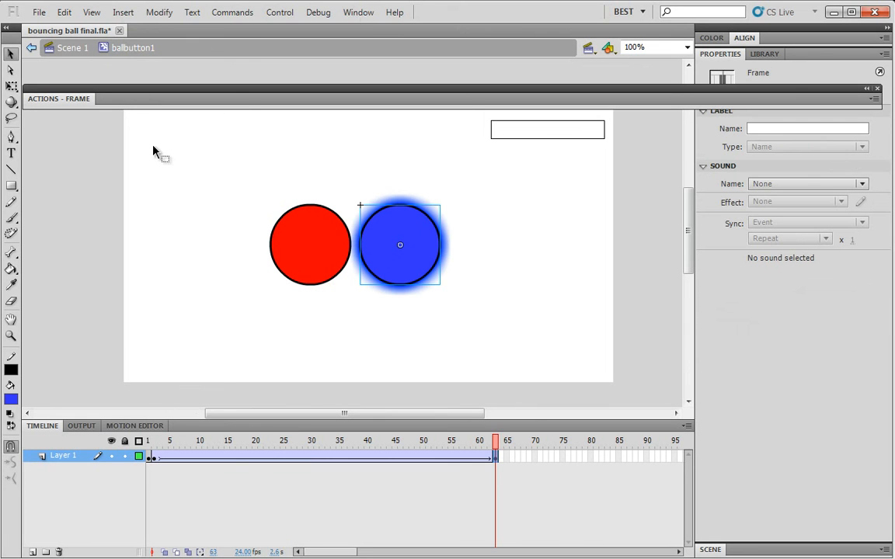
Examine frames 1, 2 and 63 of ballbutton1 and scrub the start of its classic tween
click(150, 456)
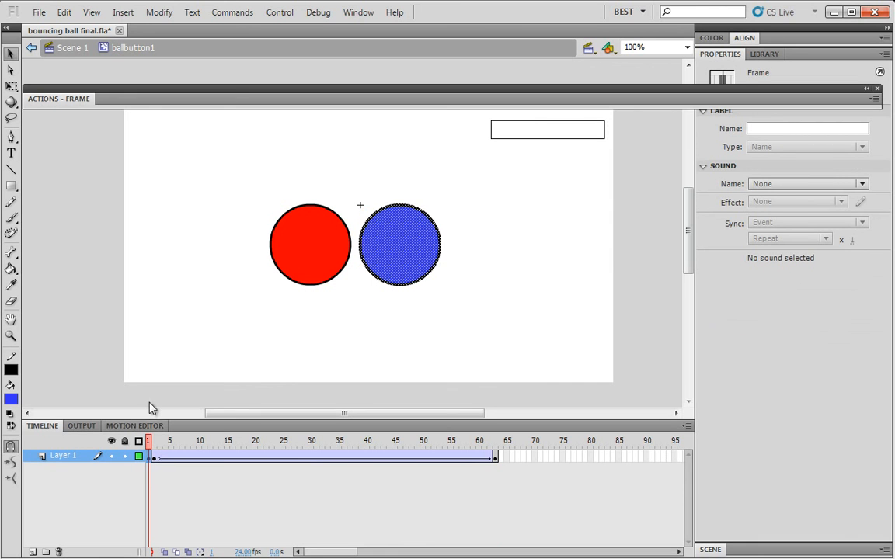
click(153, 442)
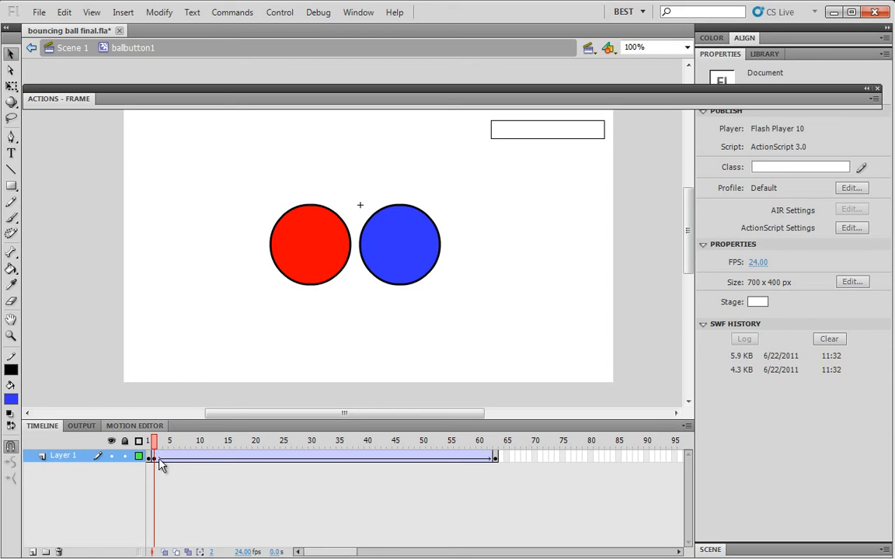
click(154, 457)
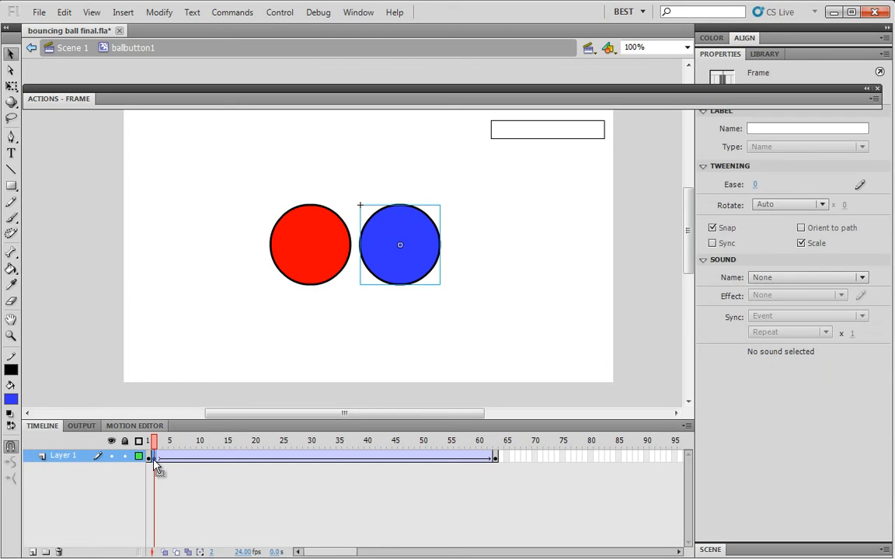
click(495, 456)
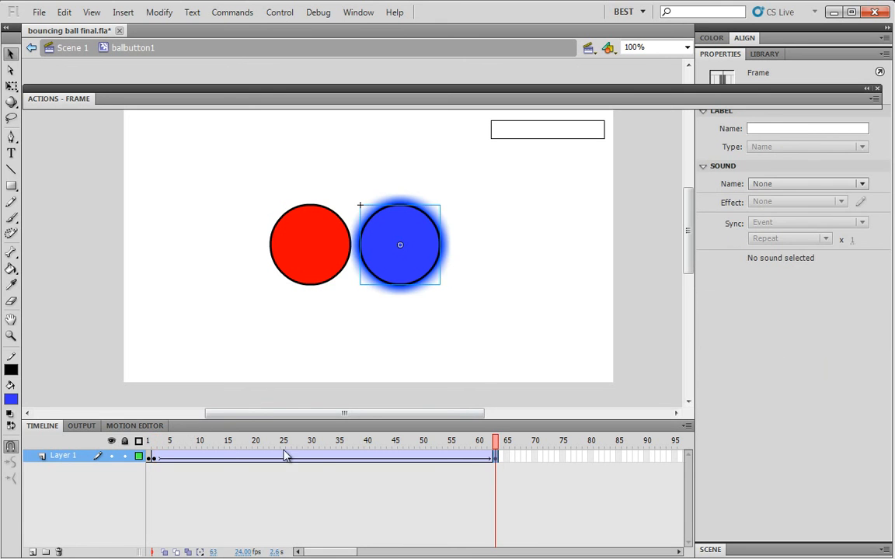
click(158, 457)
mouse_move(154, 451)
mouse_down()
mouse_move(243, 444)
mouse_move(499, 473)
mouse_move(167, 476)
mouse_move(380, 477)
mouse_move(549, 496)
mouse_move(166, 456)
mouse_move(285, 458)
mouse_move(165, 444)
mouse_up()
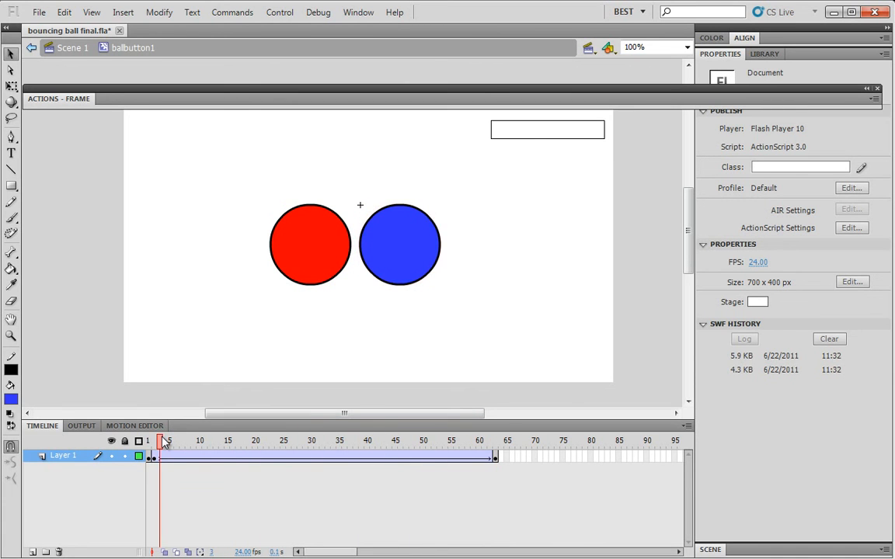